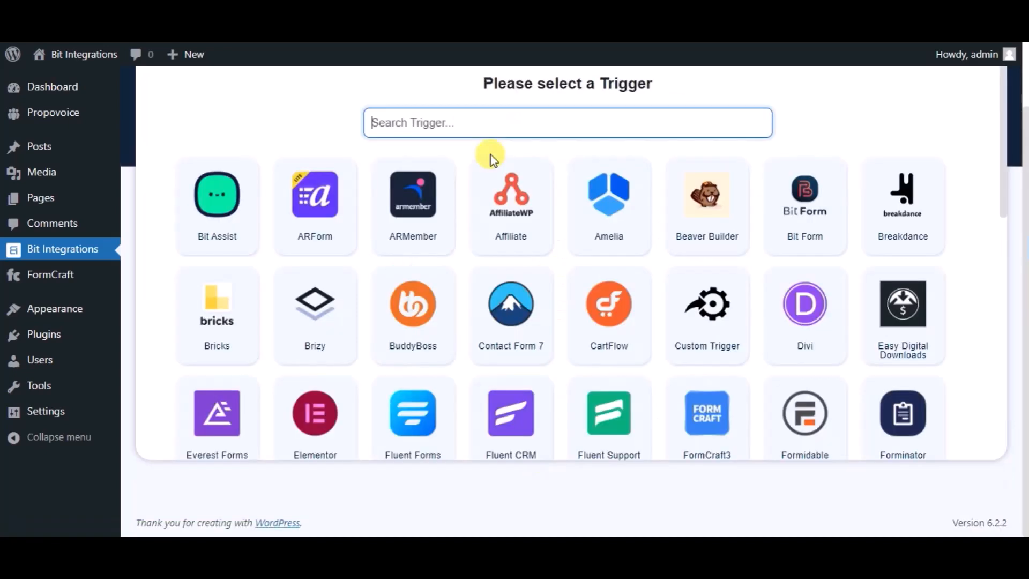
# - Search triggers for 'formc', pick FormCraft3 with the 'Bit Integrations' form, and continue
pyautogui.write('form')
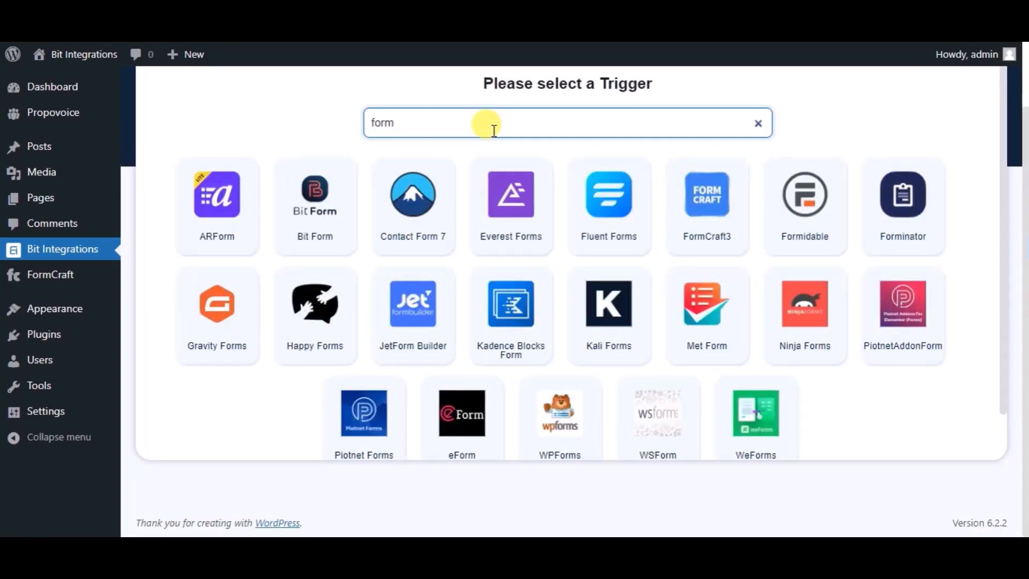
pyautogui.write('craft')
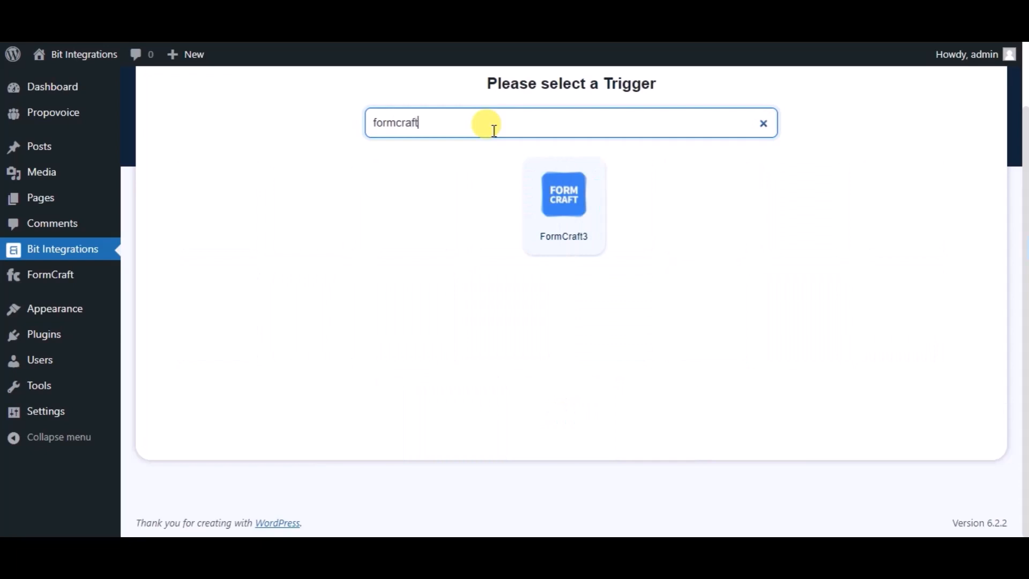
pyautogui.click(546, 238)
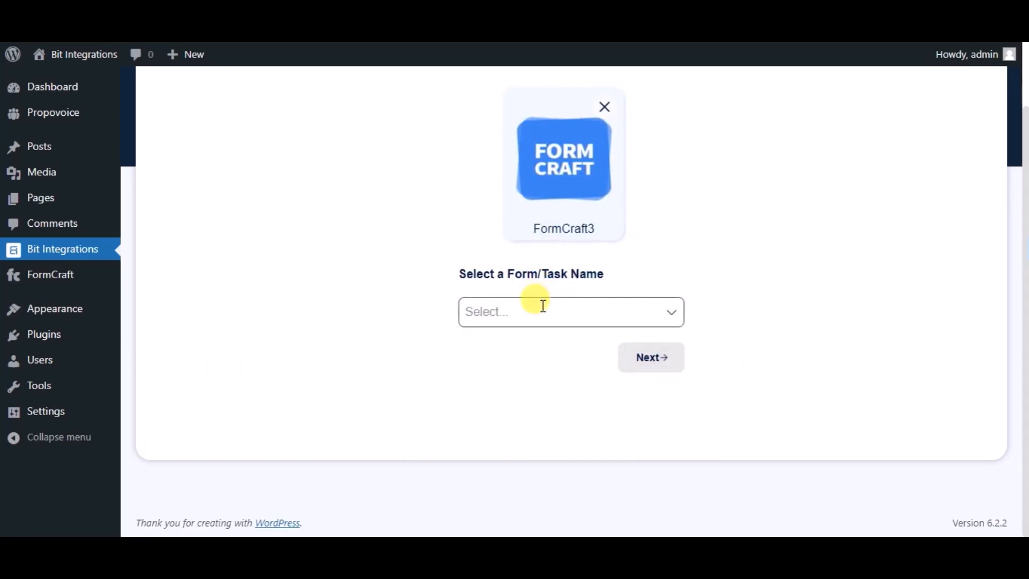
pyautogui.click(543, 305)
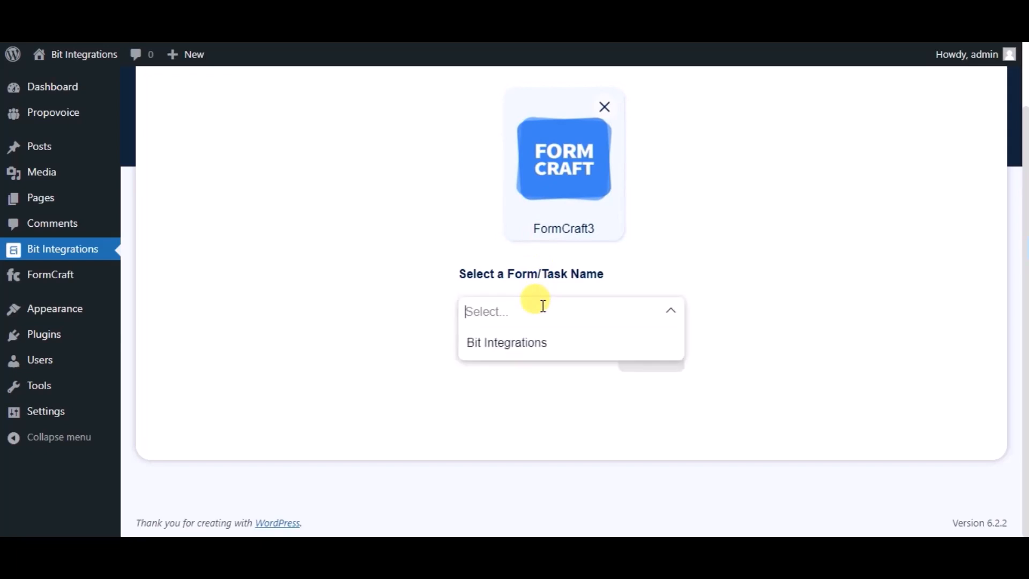
pyautogui.click(537, 348)
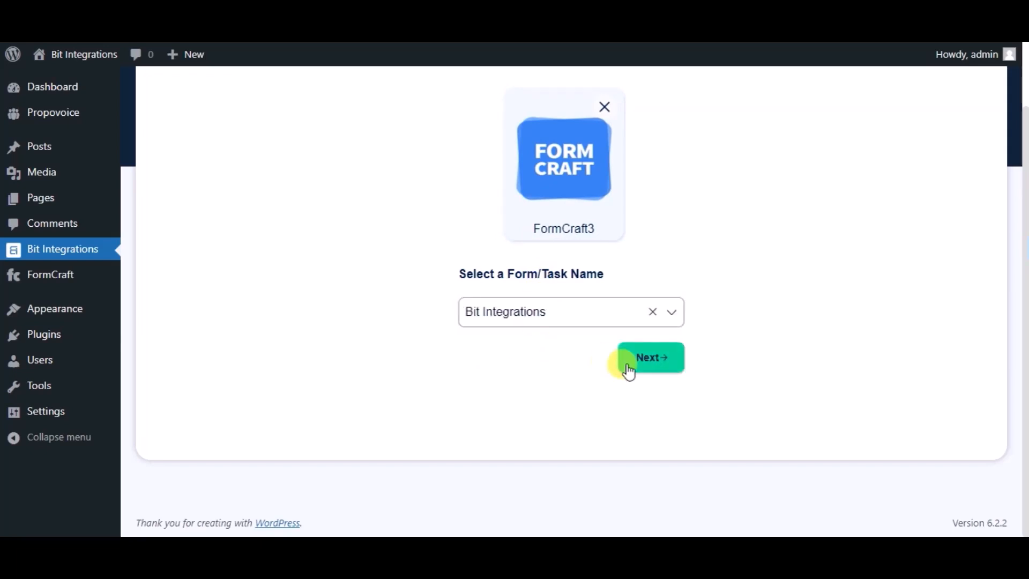
pyautogui.click(630, 371)
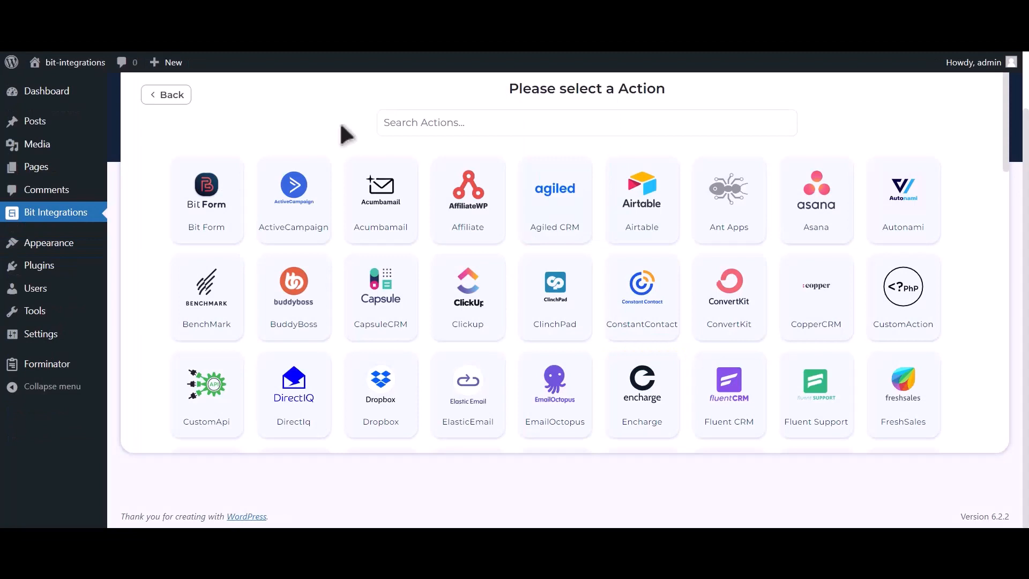
# - Search actions for 'Mailup', select it, and highlight the required Client id and Client secret fields
pyautogui.click(544, 110)
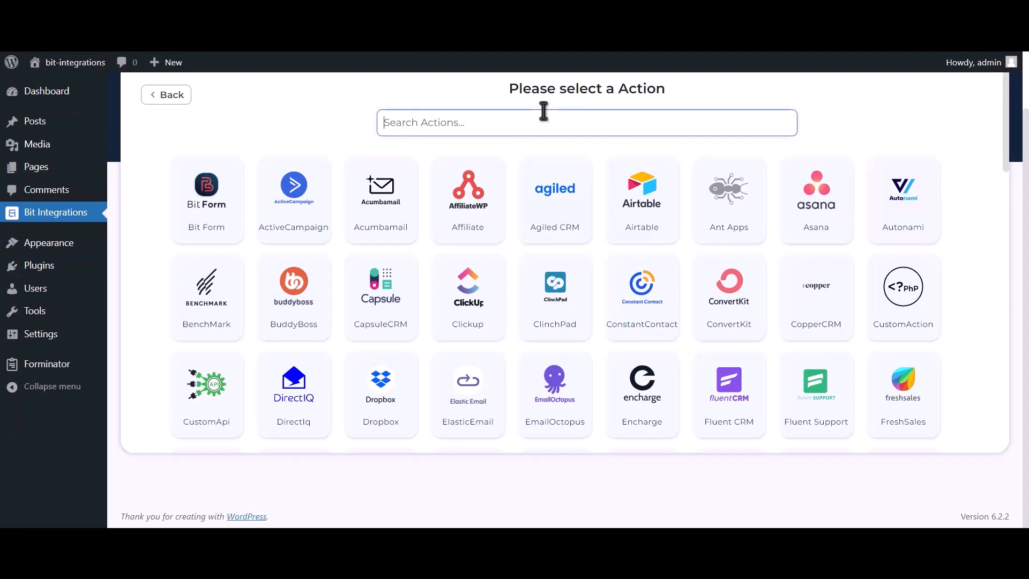
pyautogui.write('Mailup')
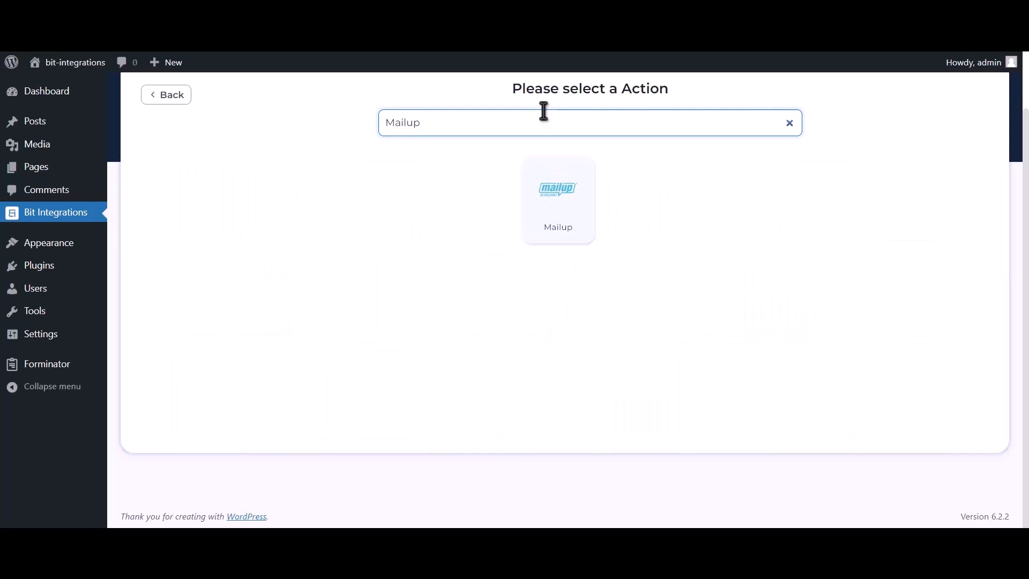
pyautogui.click(542, 216)
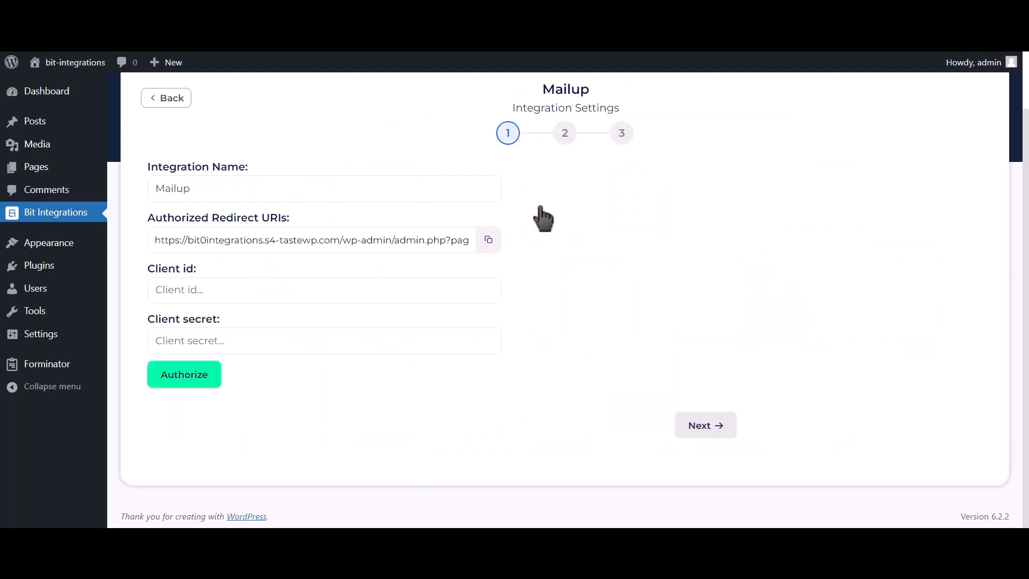
pyautogui.moveTo(146, 271); pyautogui.dragTo(195, 267)
pyautogui.moveTo(152, 321); pyautogui.dragTo(217, 318)
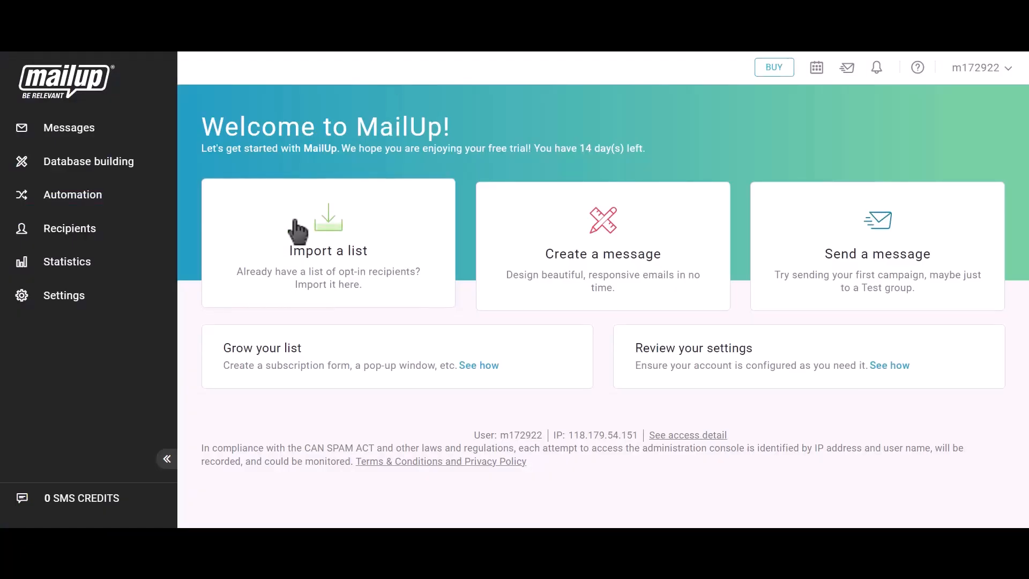
# - Go to Settings > Advanced settings > Developer's corner in MailUp
pyautogui.click(88, 305)
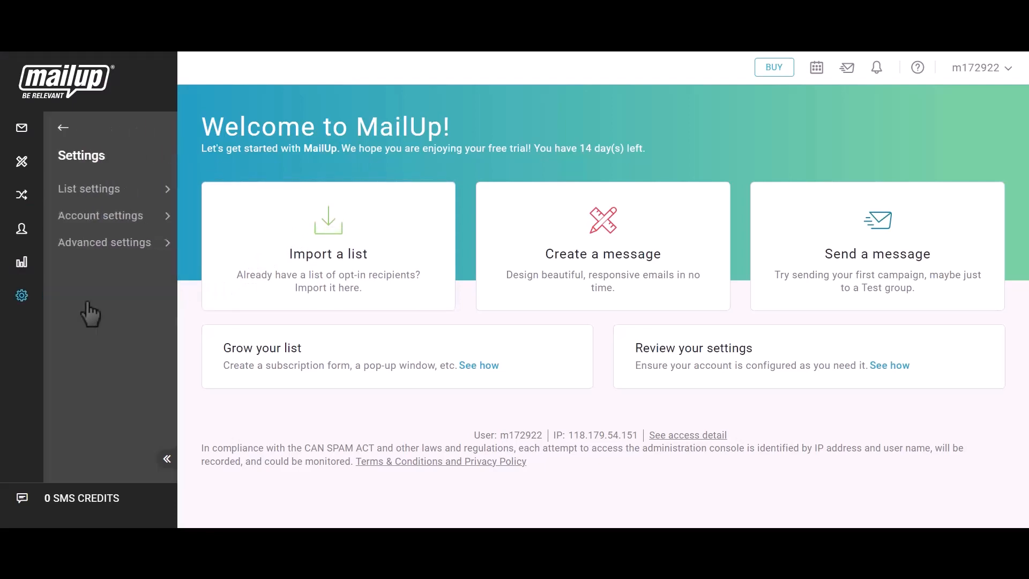
pyautogui.click(107, 253)
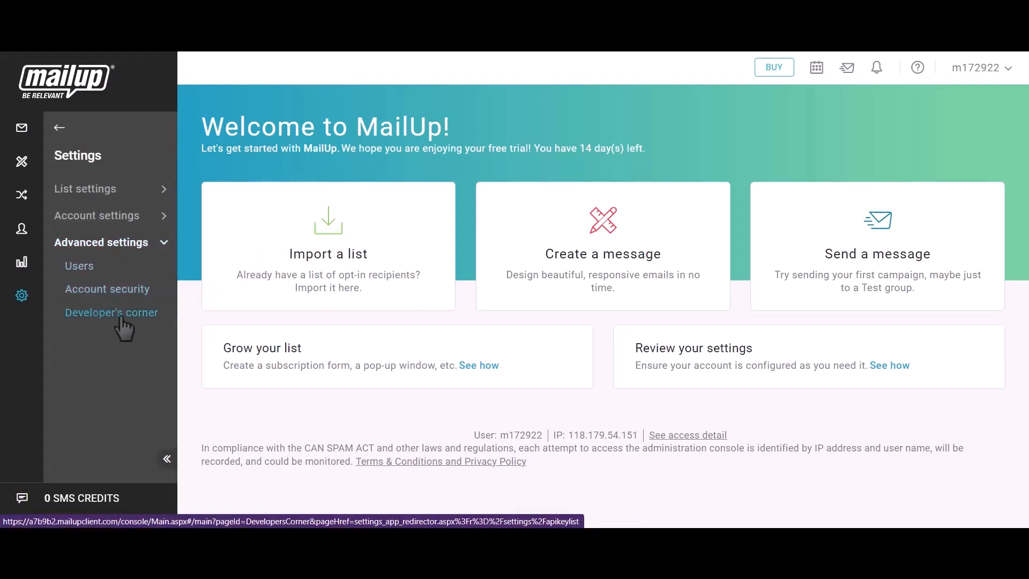
pyautogui.click(120, 318)
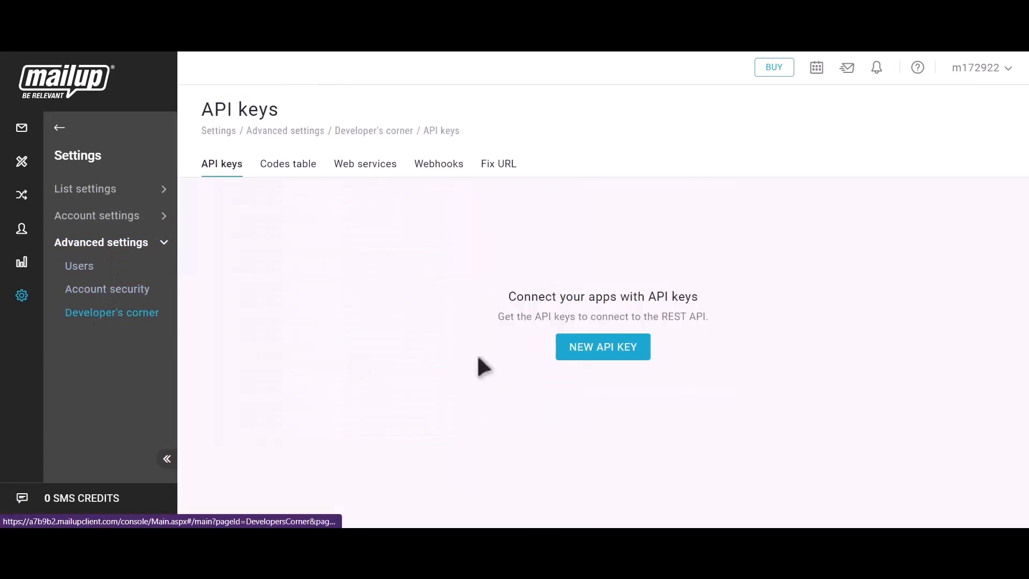
# - Create a new API key application 'Bit Integrations' with a developer name and notes, and request keys
pyautogui.click(620, 358)
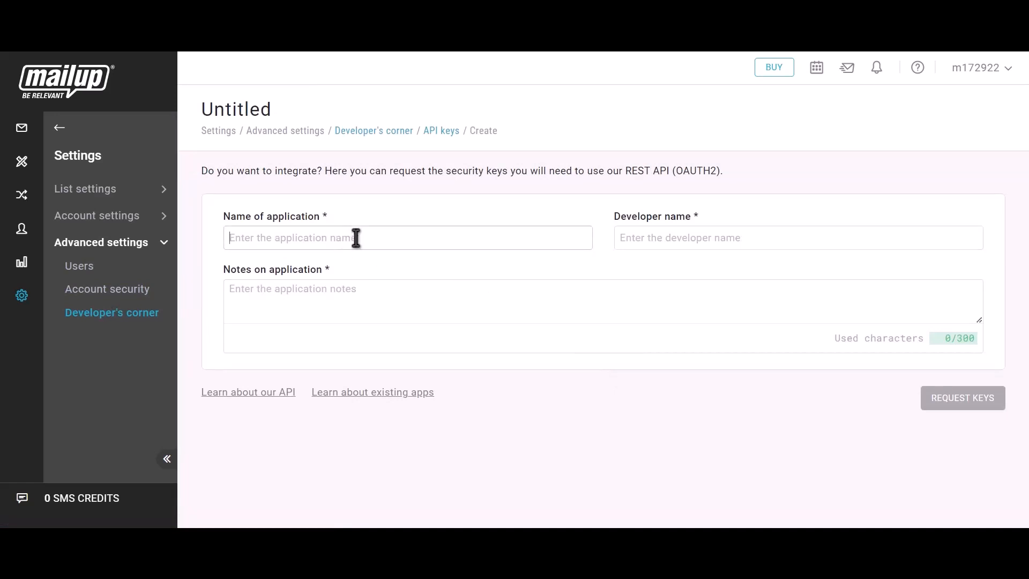
pyautogui.write('Bit')
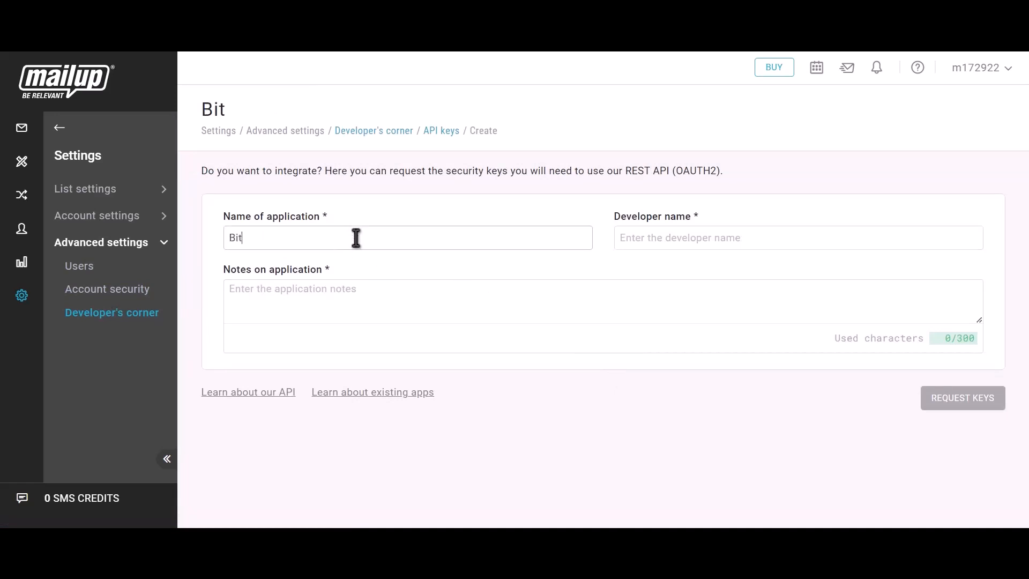
pyautogui.write(' Integrations')
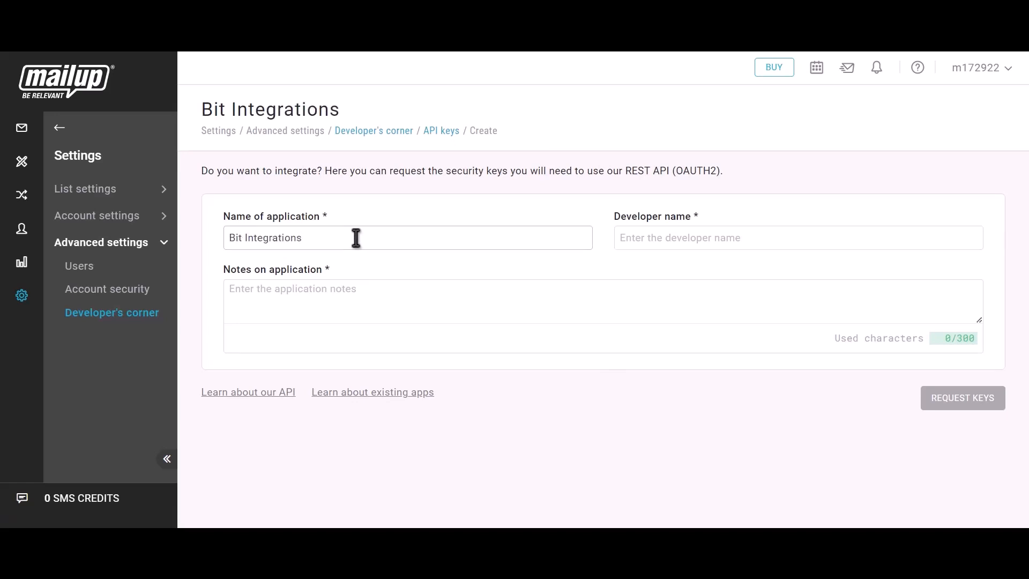
pyautogui.click(682, 240)
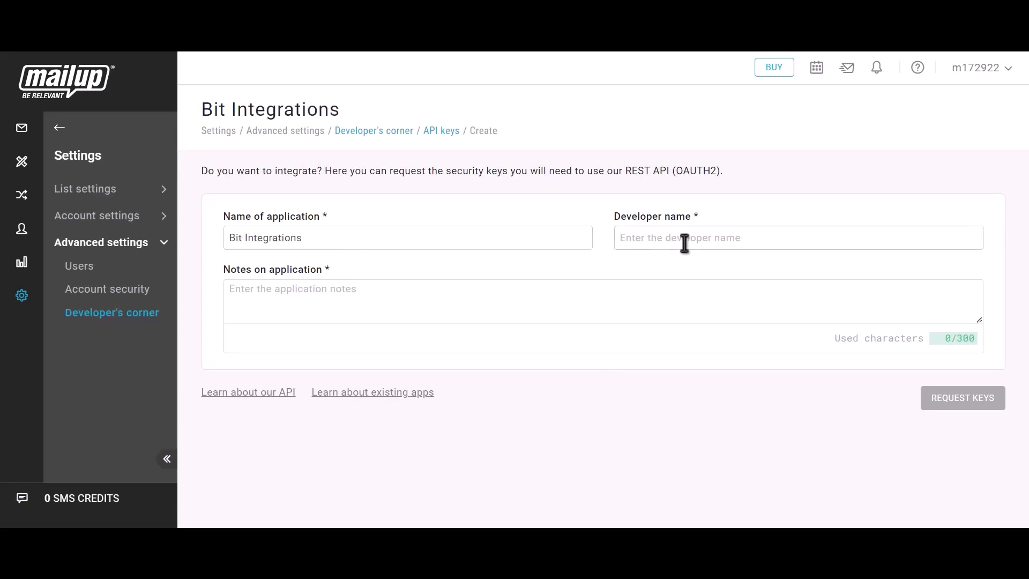
pyautogui.write('Bit Integrations')
pyautogui.click(326, 305)
pyautogui.write('Bi')
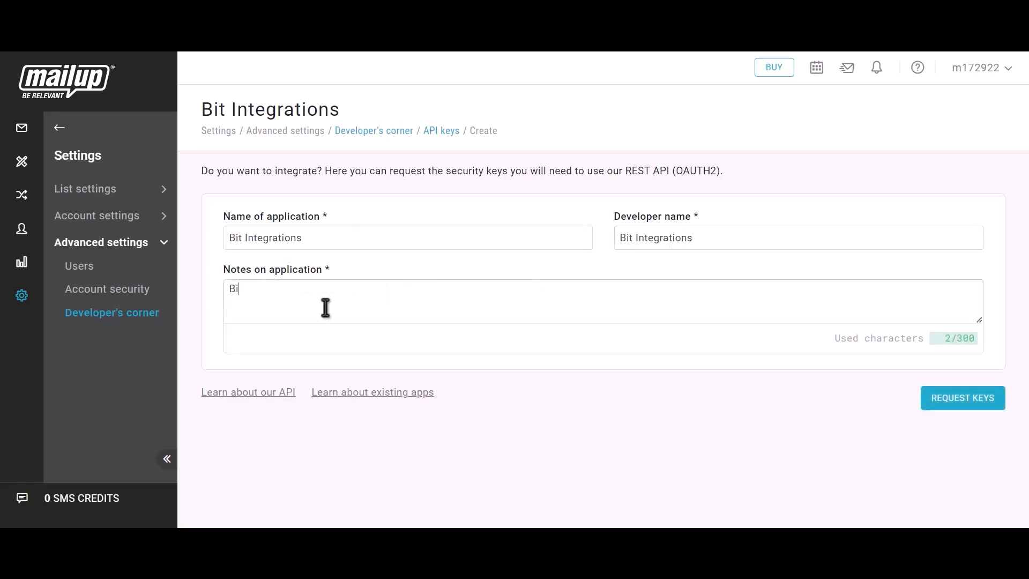
pyautogui.write('t integrations')
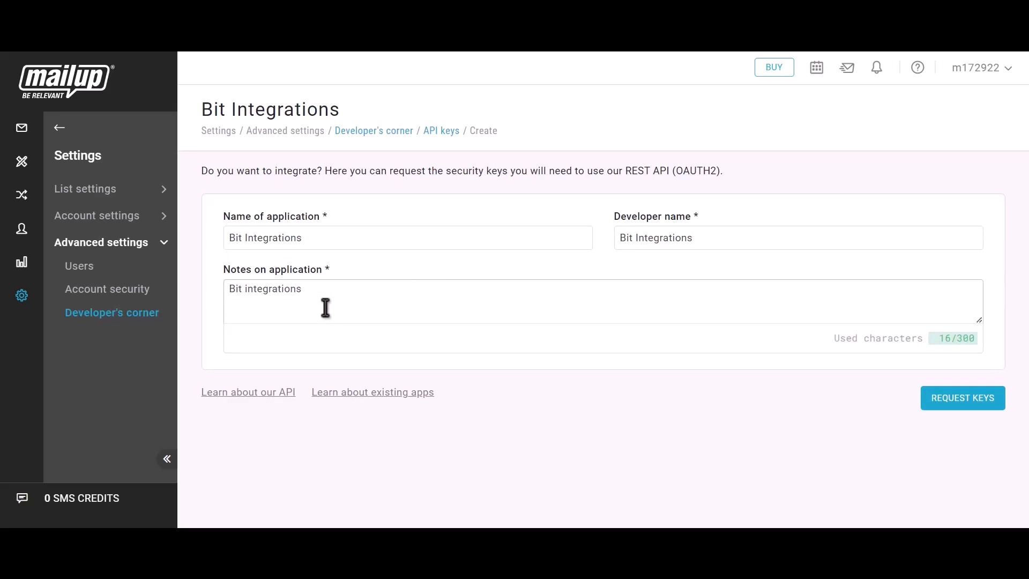
pyautogui.click(976, 409)
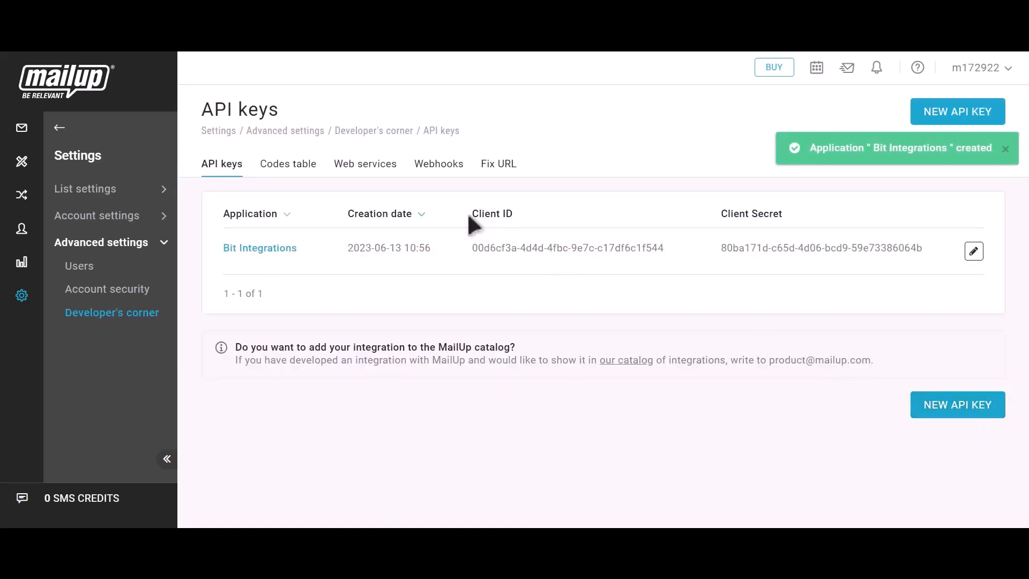
# - Copy the new app's Client ID and paste it into the Bit Integrations Client id field
pyautogui.moveTo(470, 214); pyautogui.dragTo(519, 217)
pyautogui.click(676, 249)
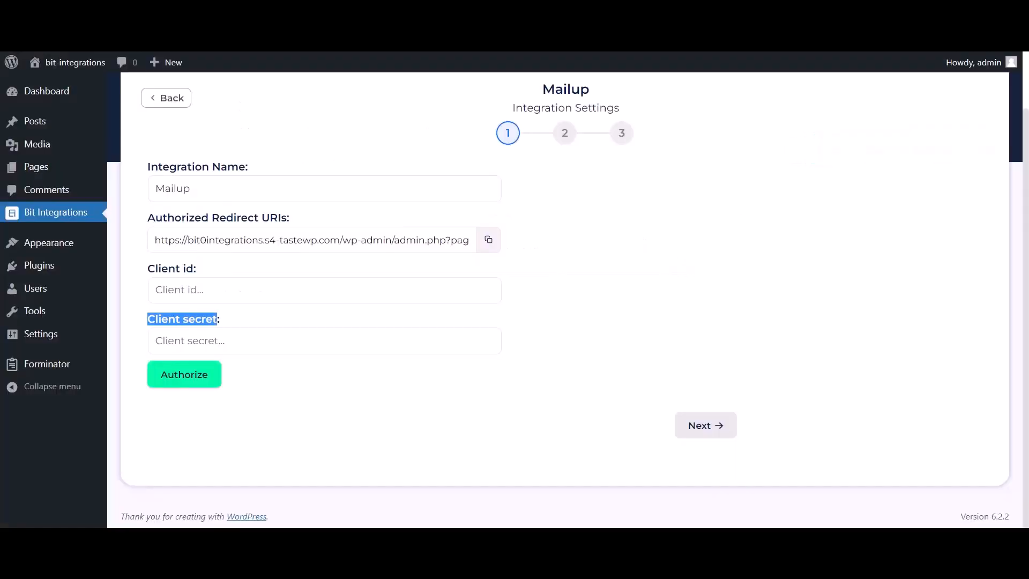
pyautogui.click(252, 288)
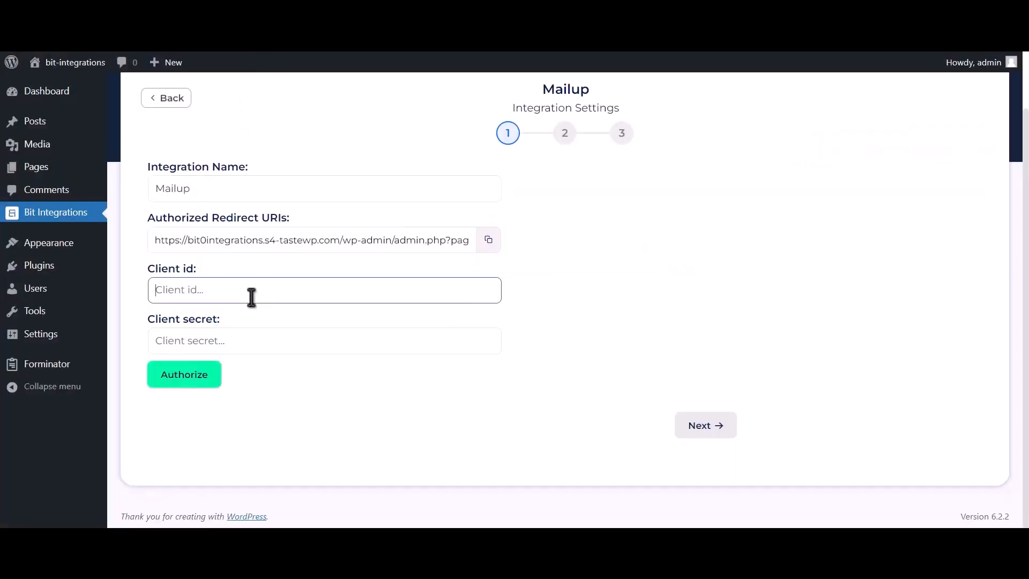
pyautogui.hotkey('ctrl', 'v')
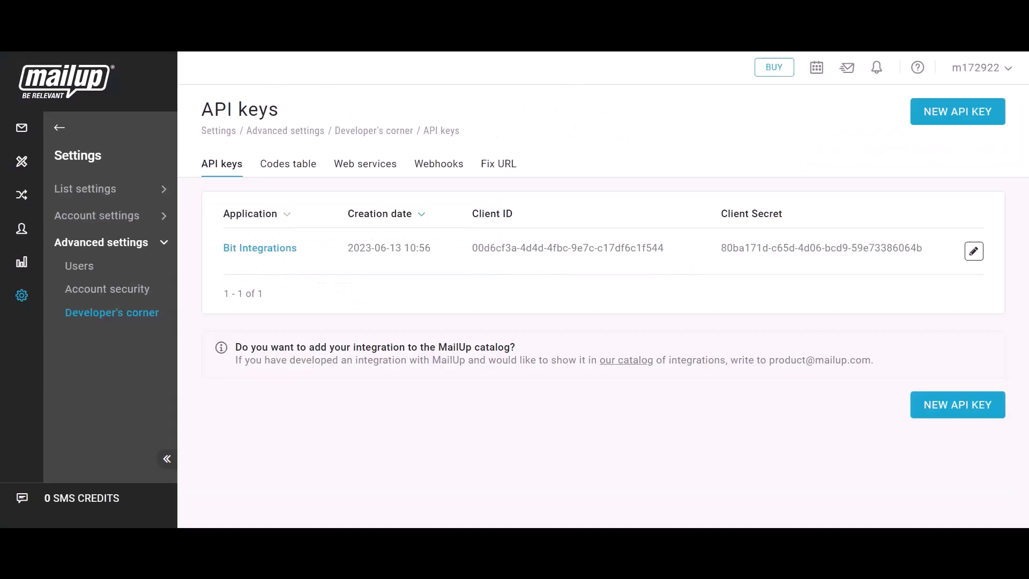
# - Copy the app's Client Secret and place the cursor in the Client secret field
pyautogui.moveTo(721, 225); pyautogui.dragTo(786, 221)
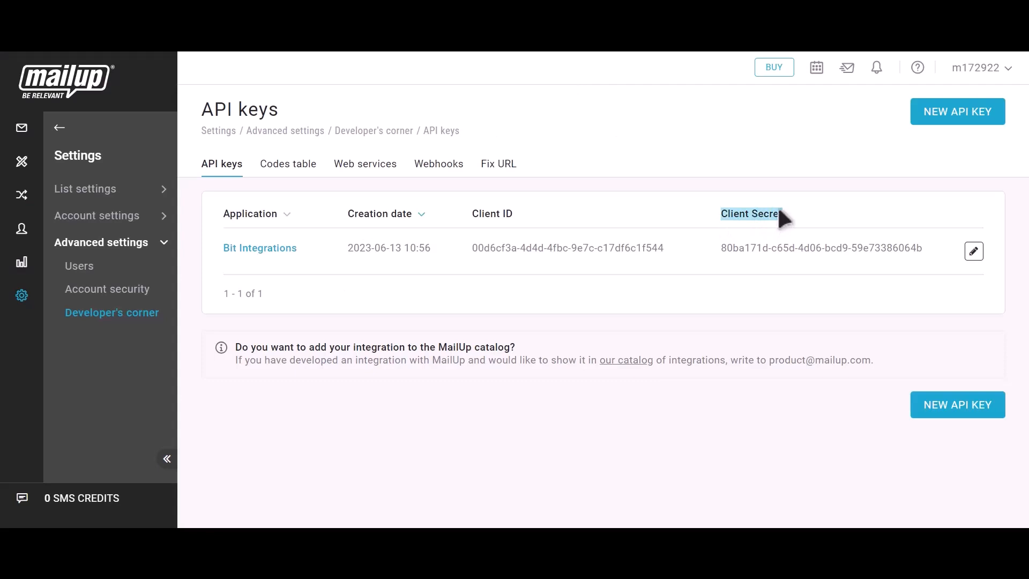
pyautogui.click(936, 248)
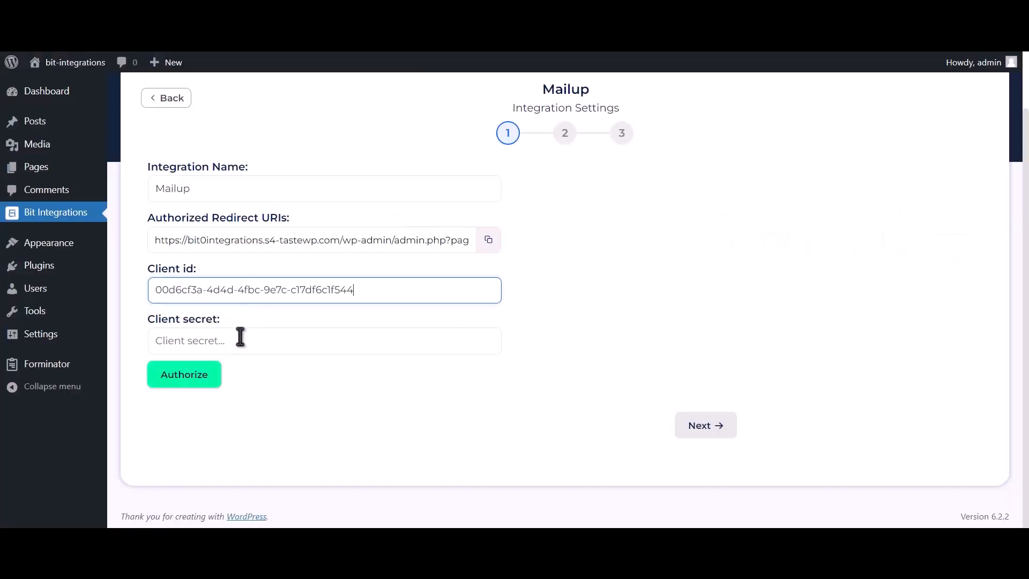
pyautogui.click(241, 343)
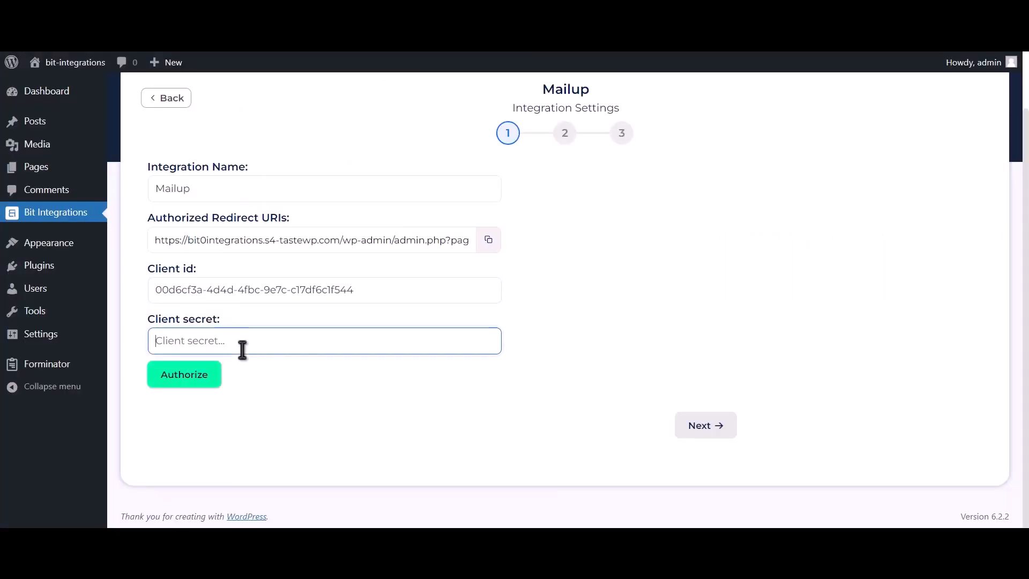
# - Paste the client secret, log in to MailUp and authorize the Bit Integrations app, then continue
pyautogui.hotkey('ctrl', 'v')
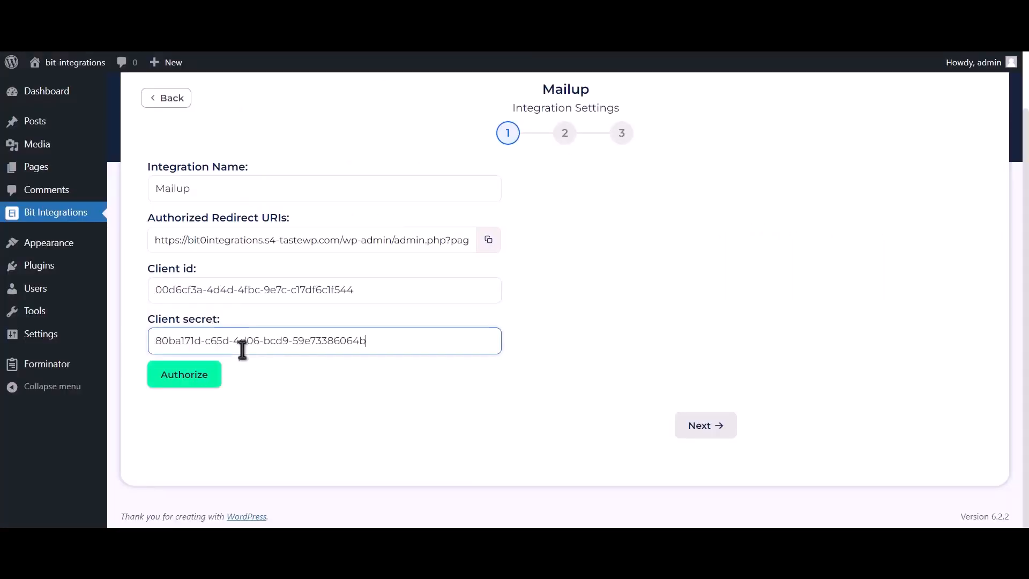
pyautogui.click(186, 379)
pyautogui.click(194, 239)
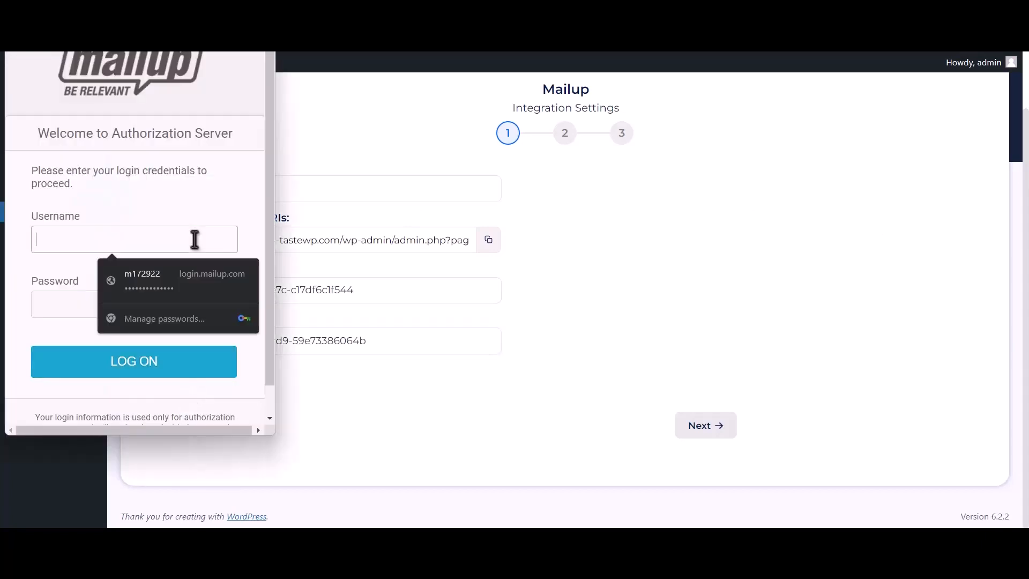
pyautogui.click(191, 273)
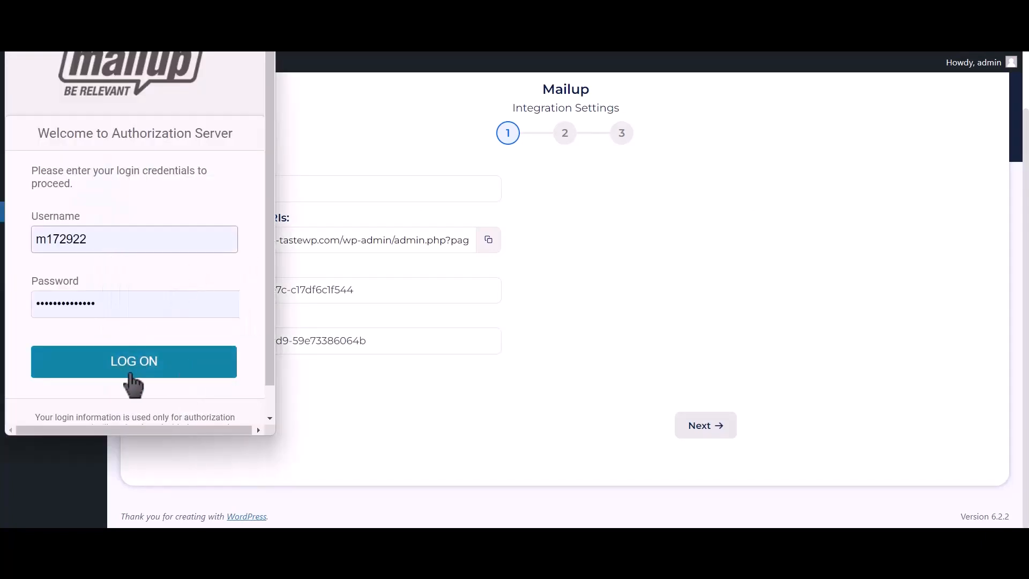
pyautogui.click(156, 375)
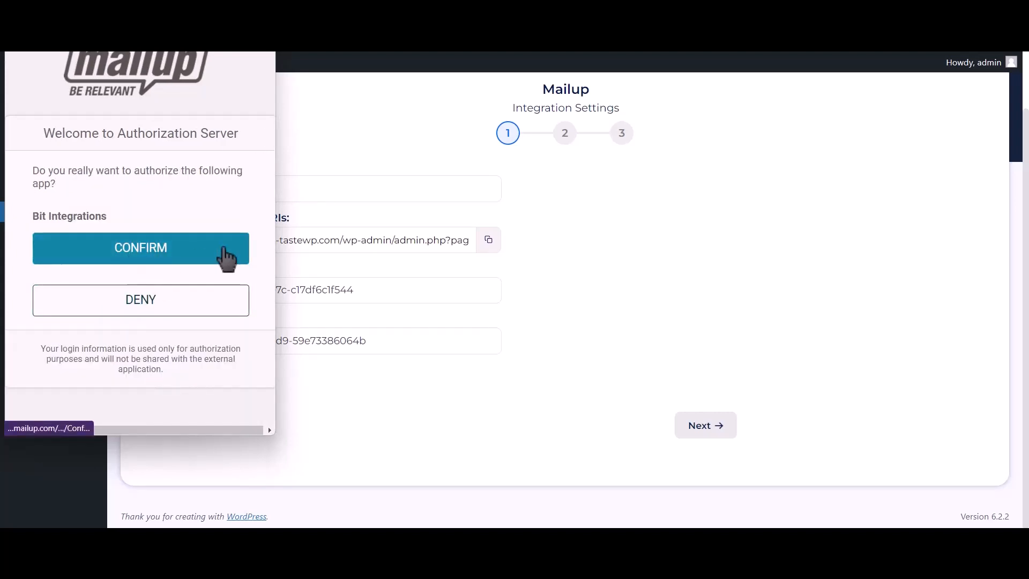
pyautogui.click(226, 258)
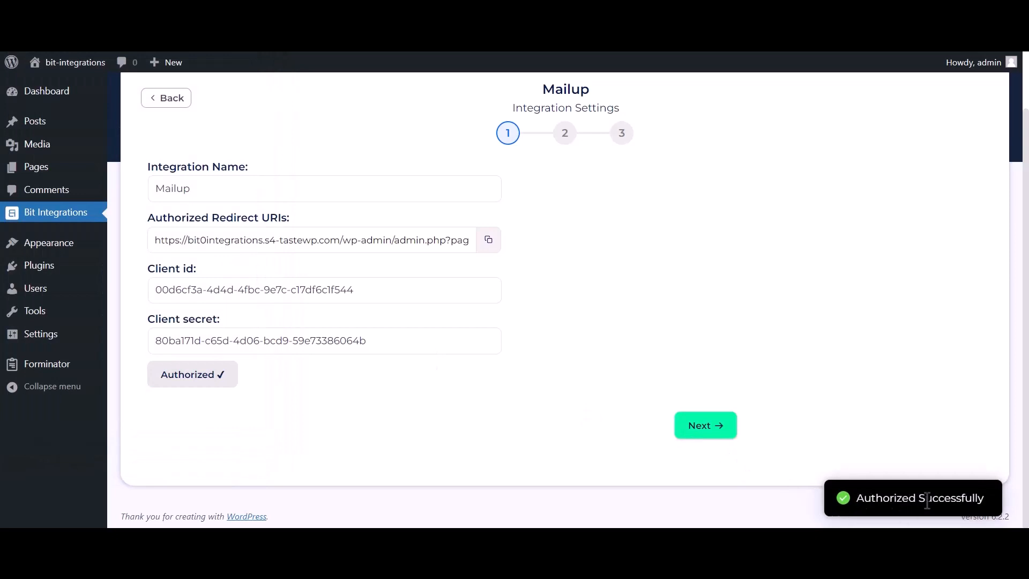
pyautogui.tripleClick(928, 501)
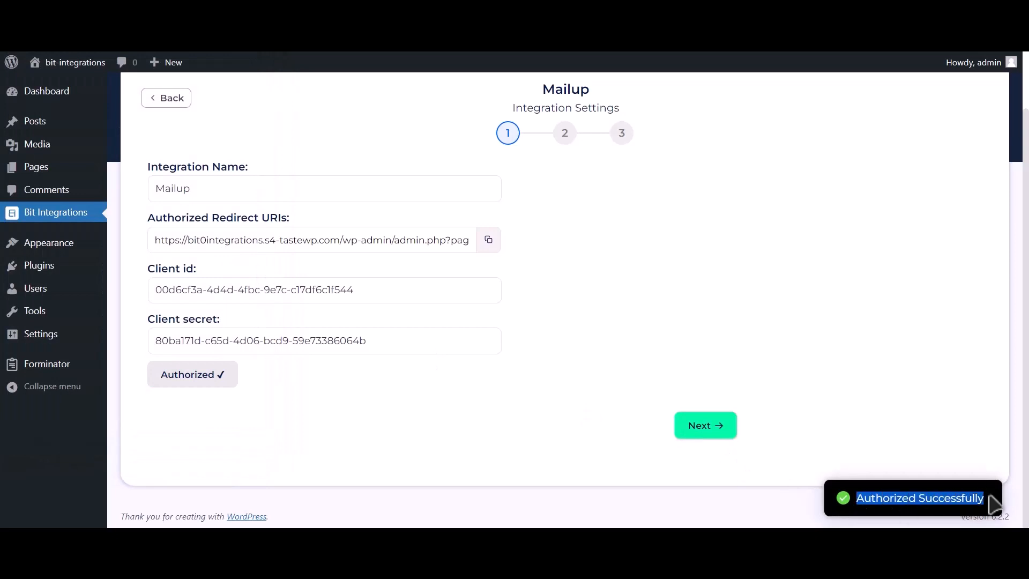
pyautogui.click(728, 435)
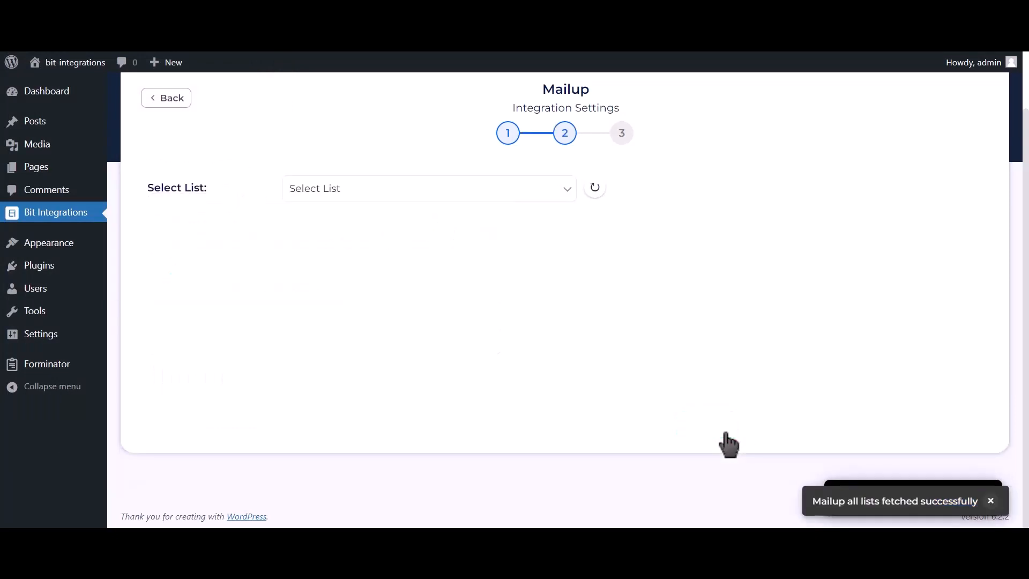
# - Select the News list and TEST group, and map Email Address-1 to the Email field
pyautogui.click(415, 196)
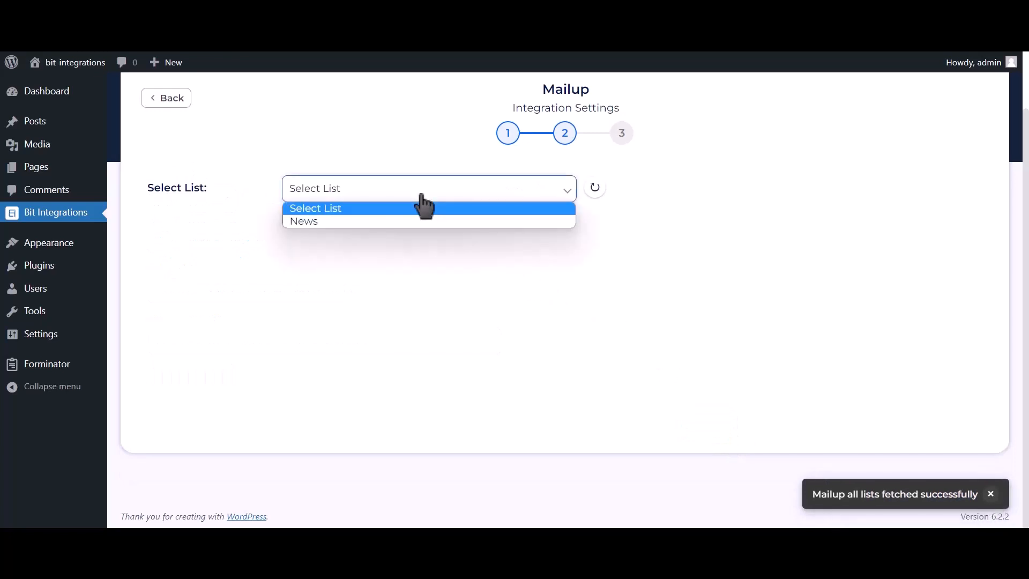
pyautogui.click(378, 224)
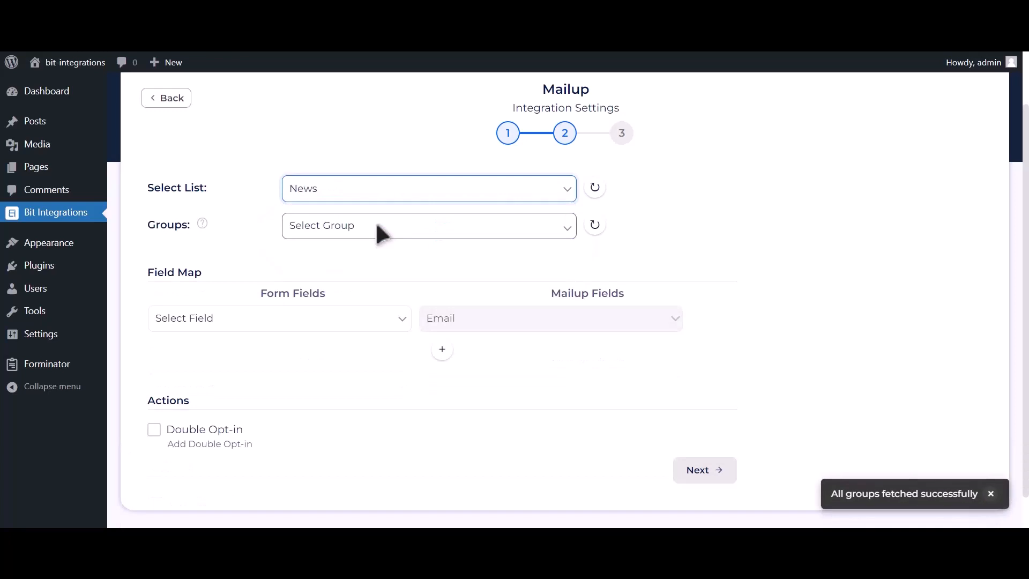
pyautogui.click(423, 230)
pyautogui.click(410, 259)
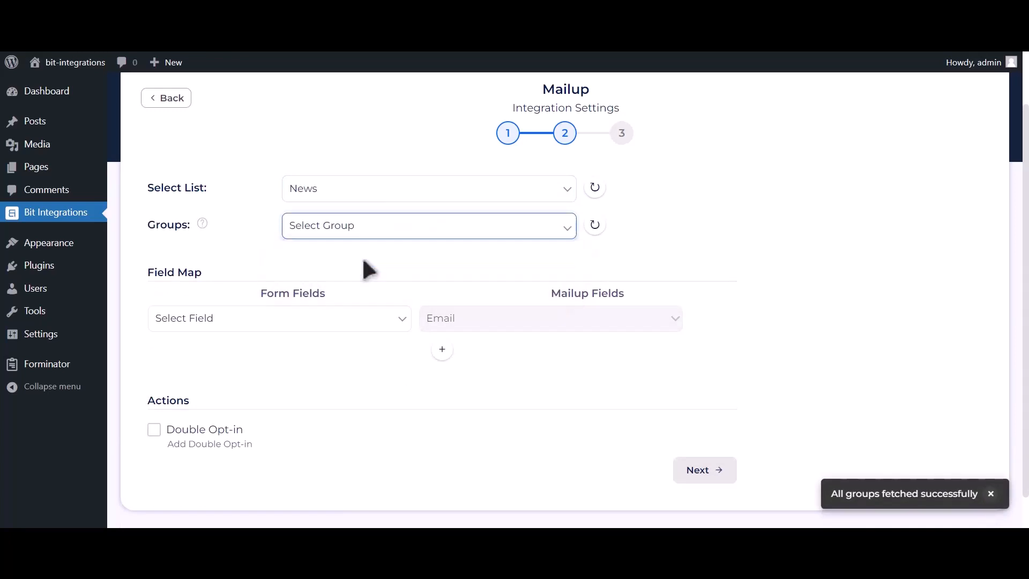
pyautogui.click(297, 327)
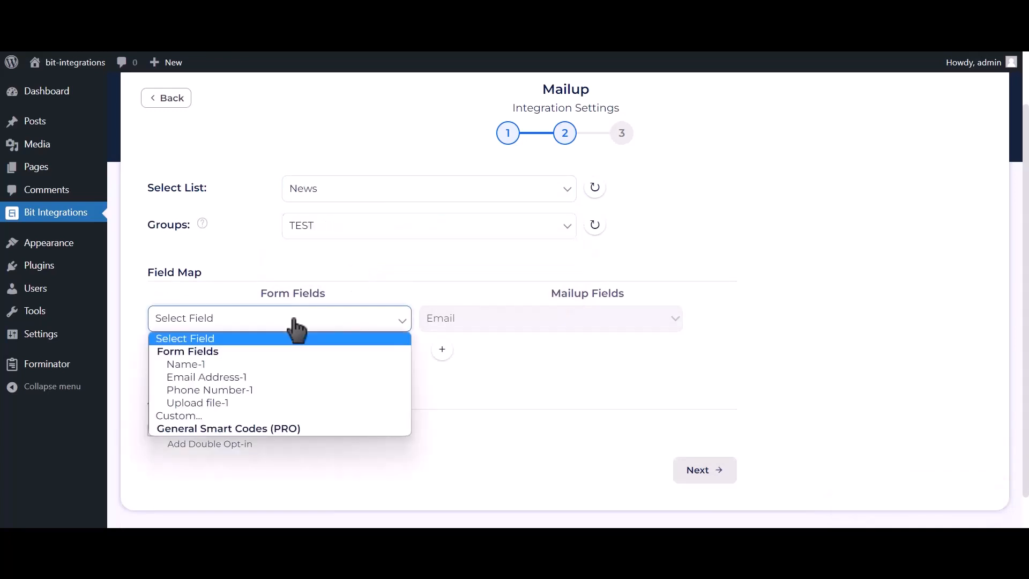
pyautogui.click(257, 377)
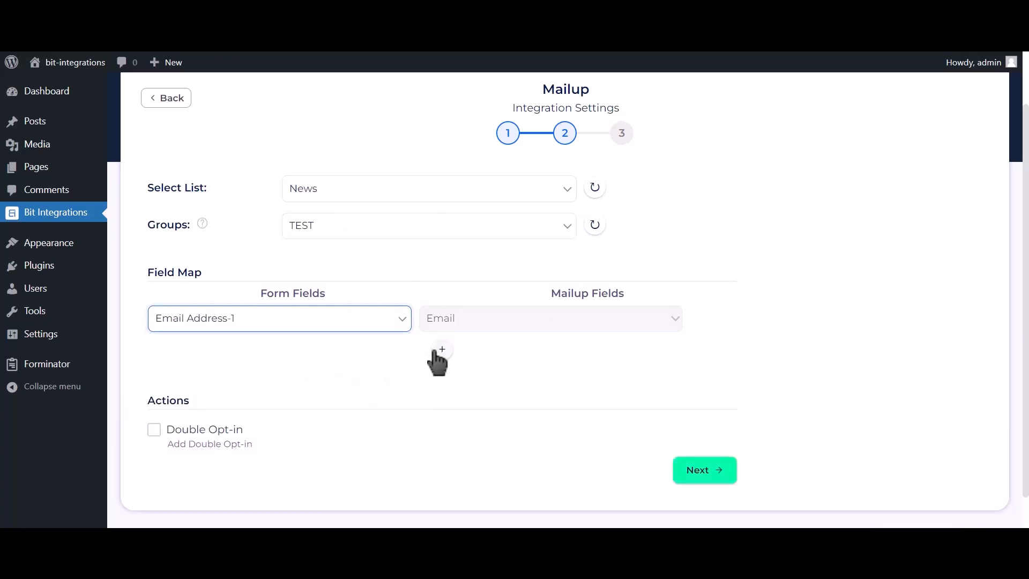
# - Add a field mapping row that maps Name-1 to Last Name
pyautogui.scroll(-1, 399, 354)
pyautogui.click(441, 311)
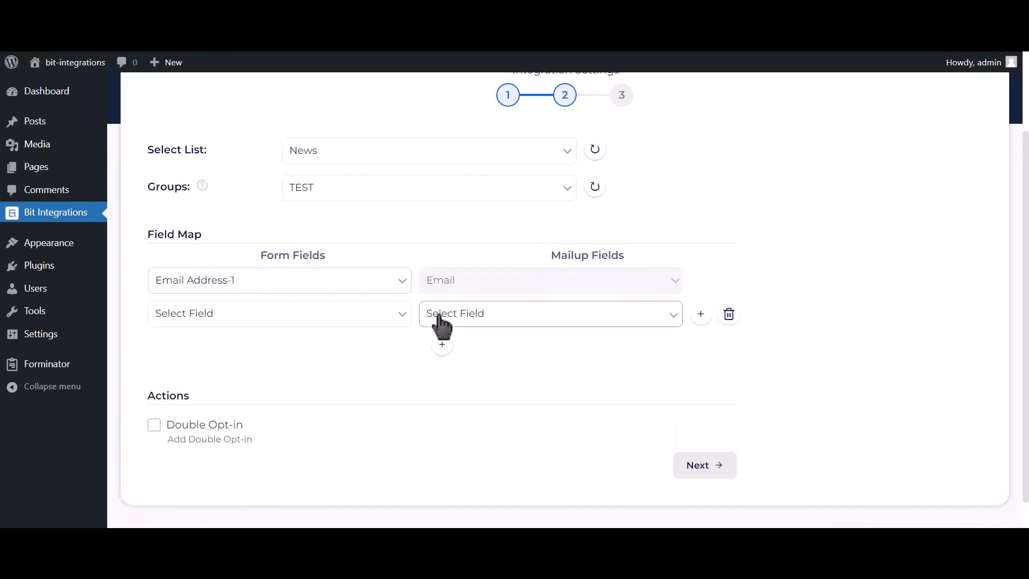
pyautogui.click(354, 316)
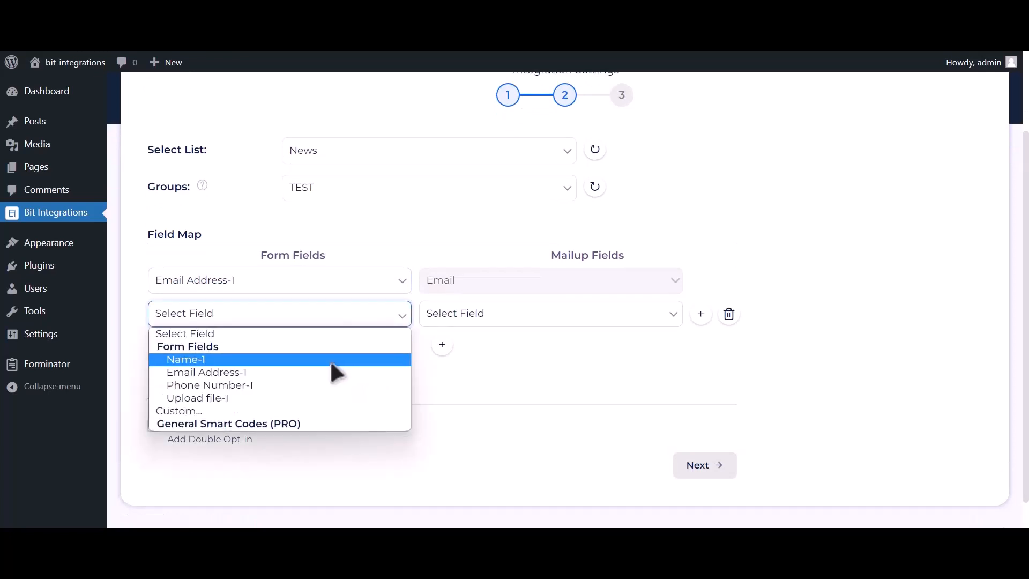
pyautogui.click(330, 358)
pyautogui.click(483, 320)
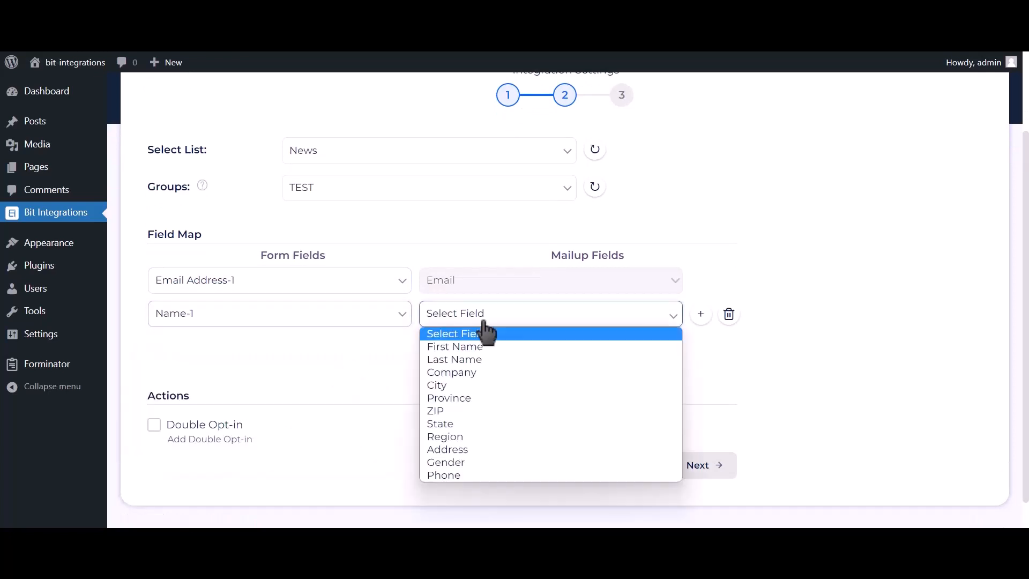
pyautogui.click(472, 359)
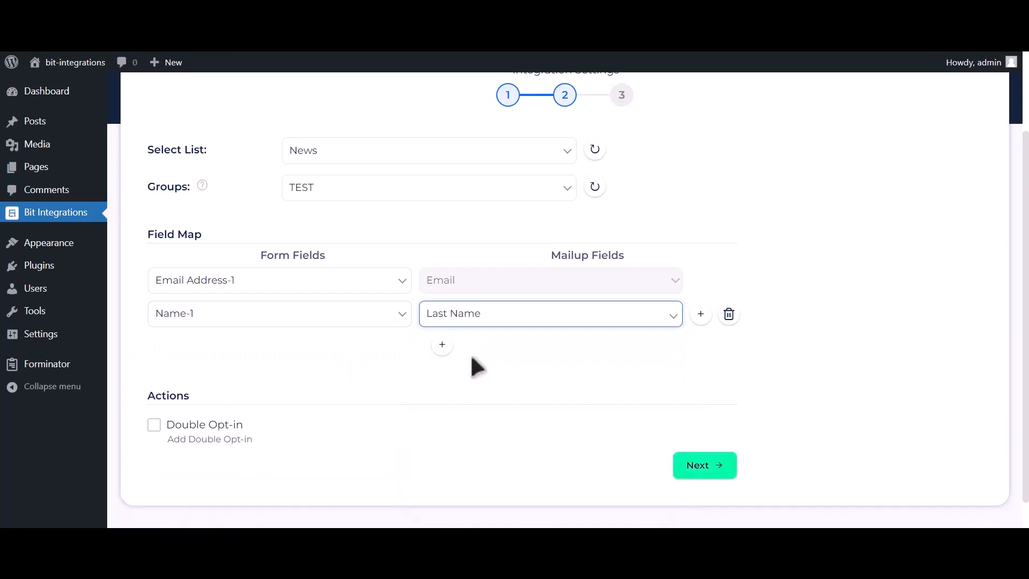
# - Add a row mapping Phone Number-1 to Phone, then finish and save the integration
pyautogui.click(442, 347)
pyautogui.click(278, 356)
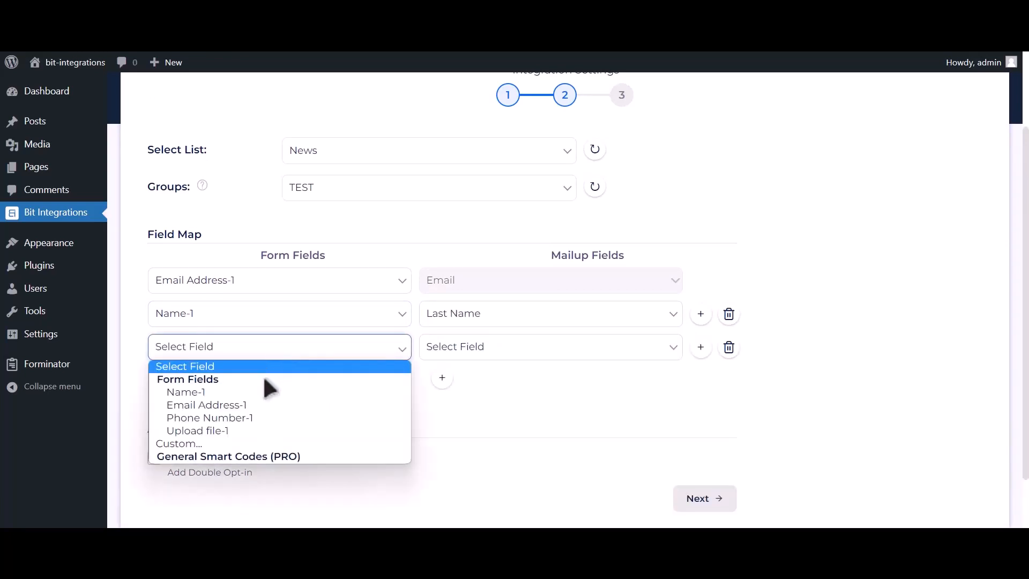
pyautogui.click(242, 413)
pyautogui.click(458, 354)
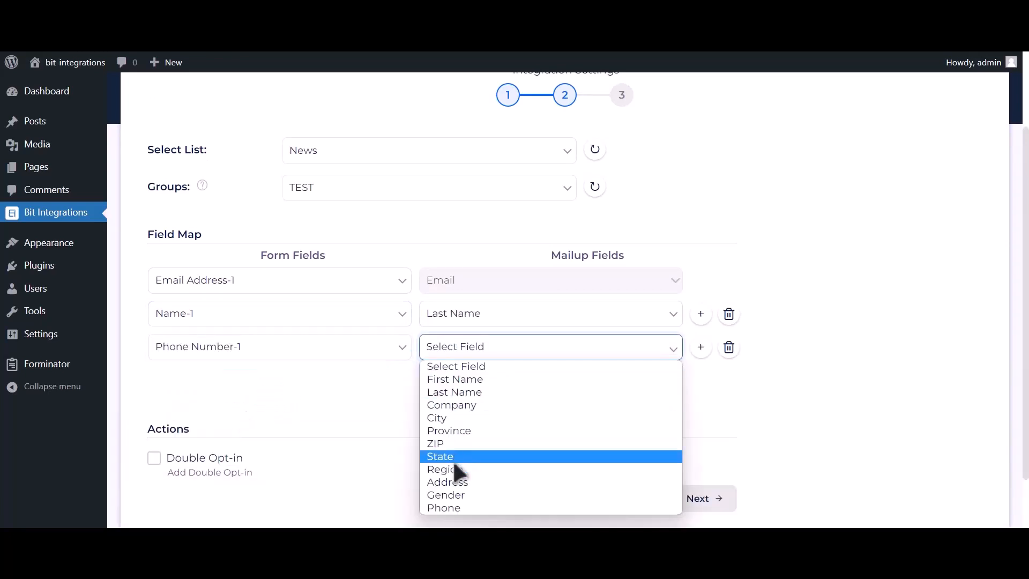
pyautogui.click(450, 507)
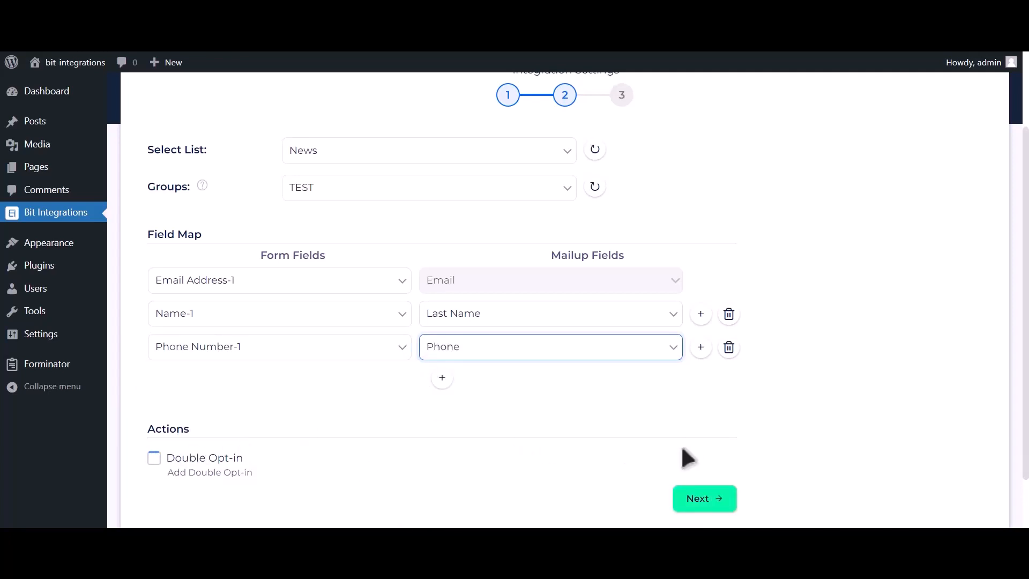
pyautogui.click(707, 499)
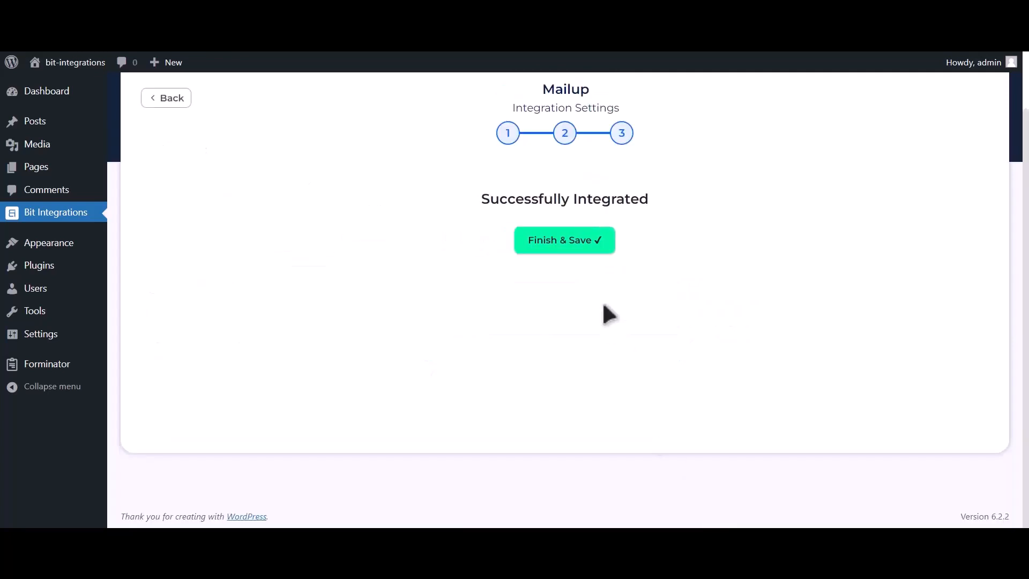
pyautogui.click(586, 264)
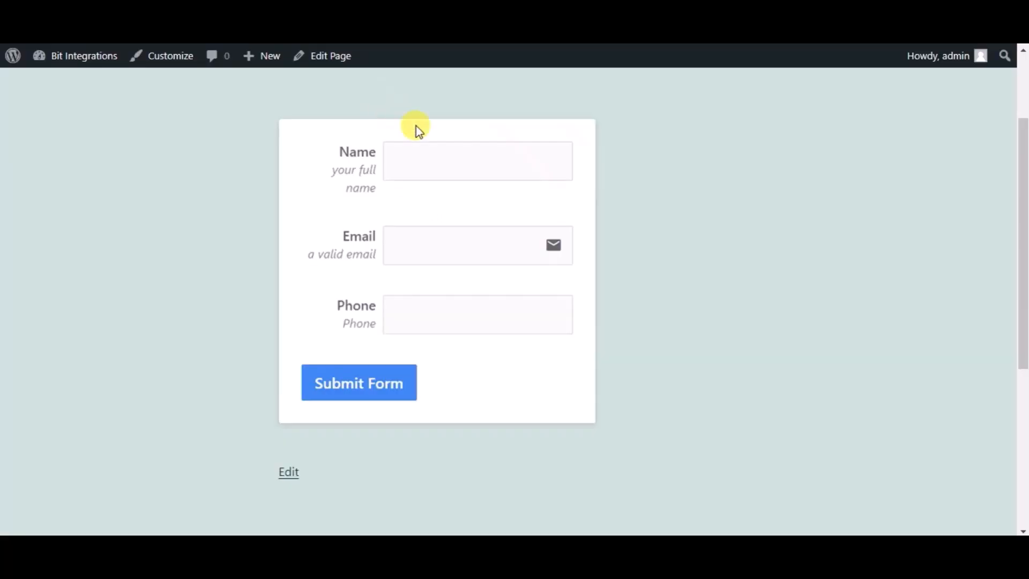
# - Fill the form with name 'Bit Integrations', a test email address and phone number, and submit it
pyautogui.click(423, 163)
pyautogui.write('B')
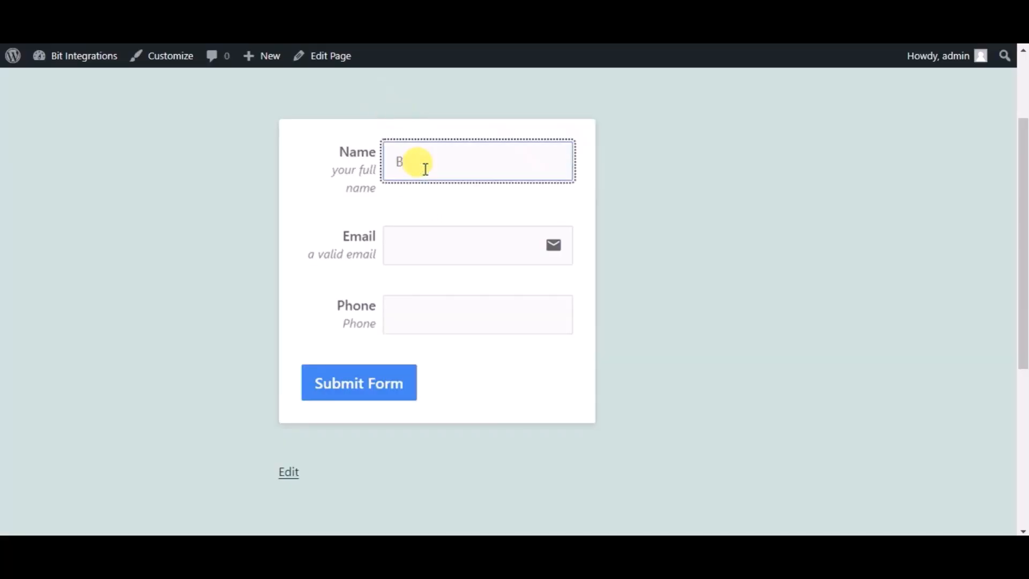
pyautogui.write('it Integrations')
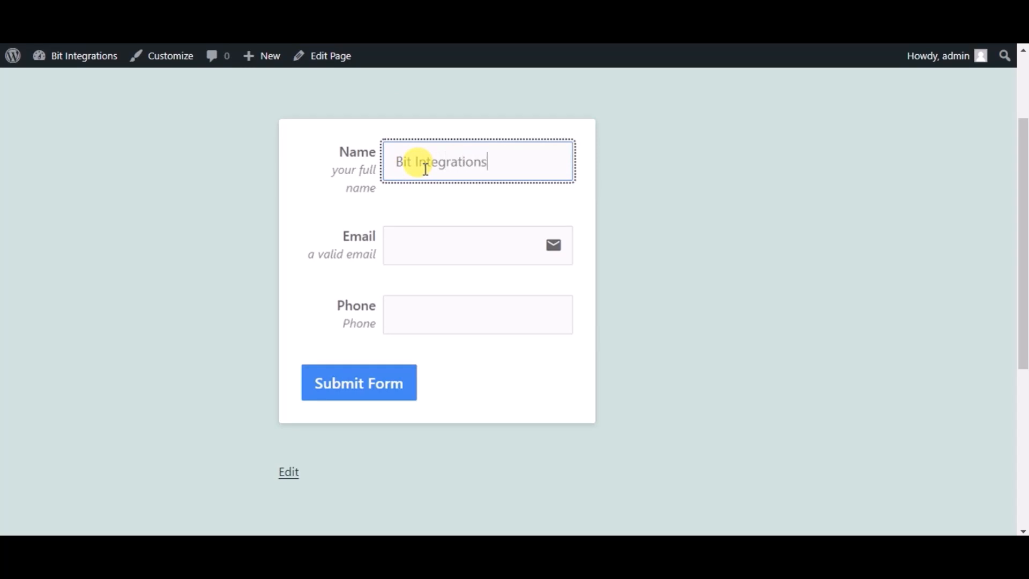
pyautogui.click(426, 239)
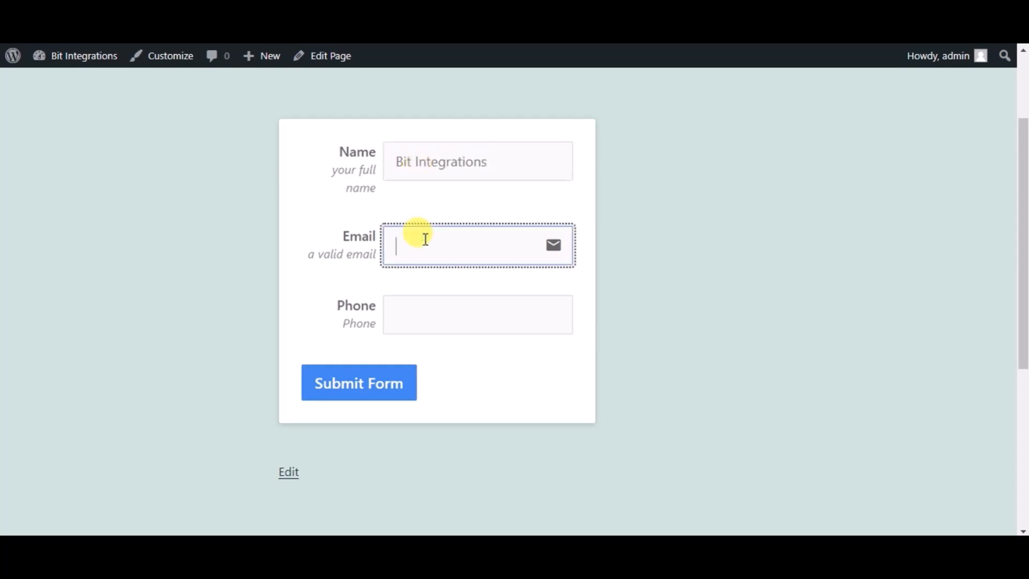
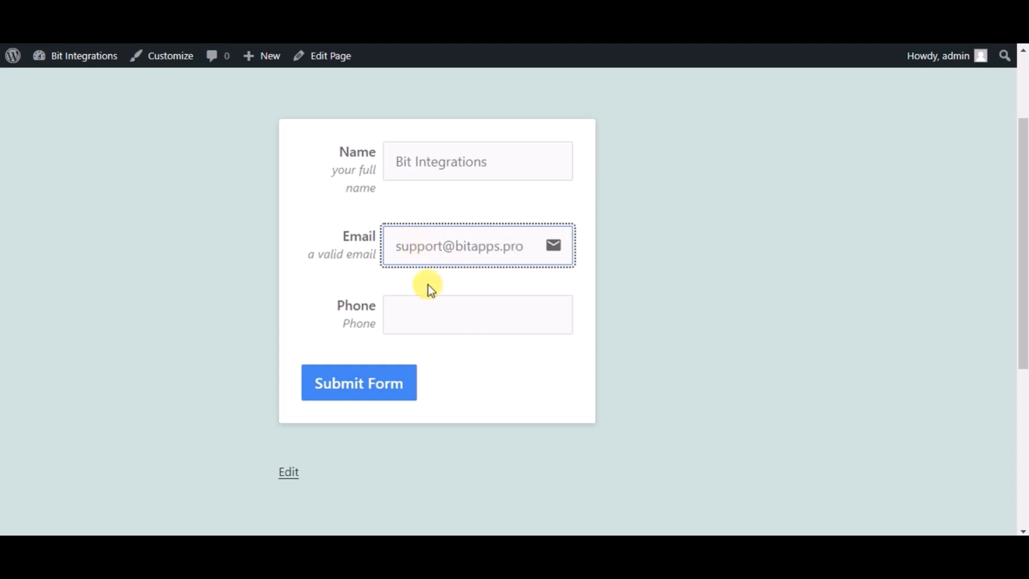
pyautogui.click(434, 304)
pyautogui.write('4445')
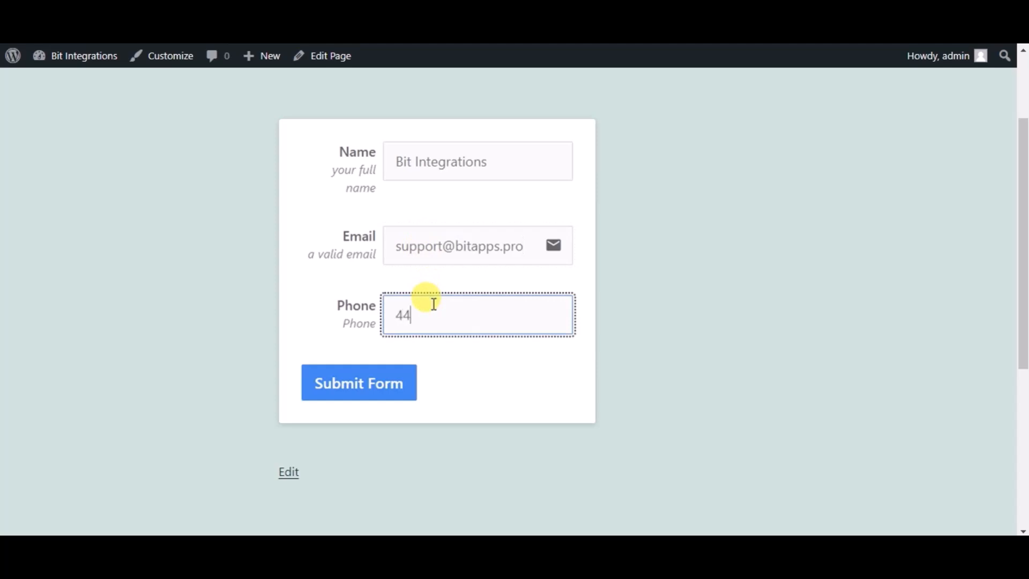
pyautogui.write('55666')
pyautogui.click(388, 393)
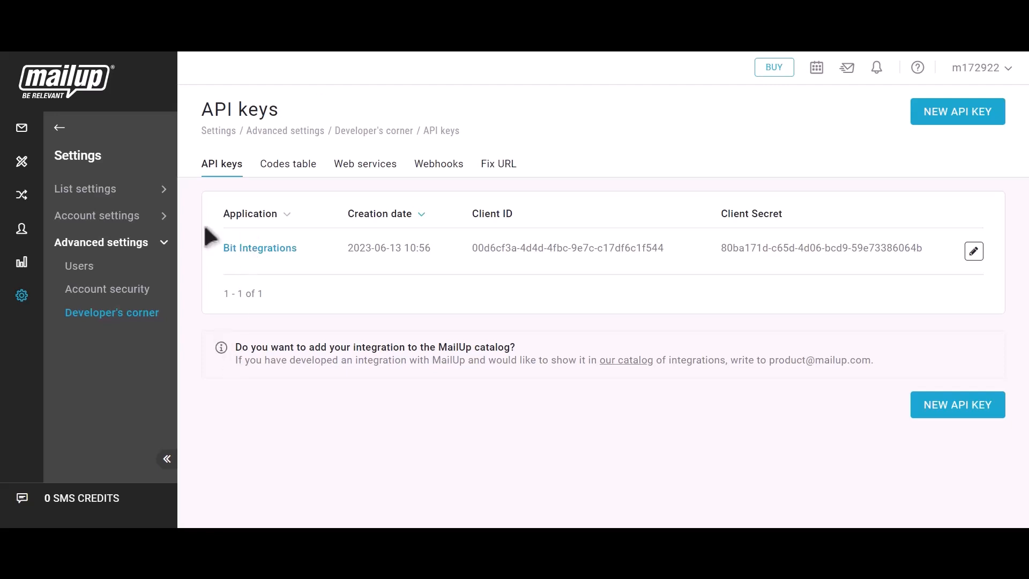
# - Open Recipients > Email > Subscribed and check the new subscriber's email and last name 'Bit Integrations'
pyautogui.click(59, 129)
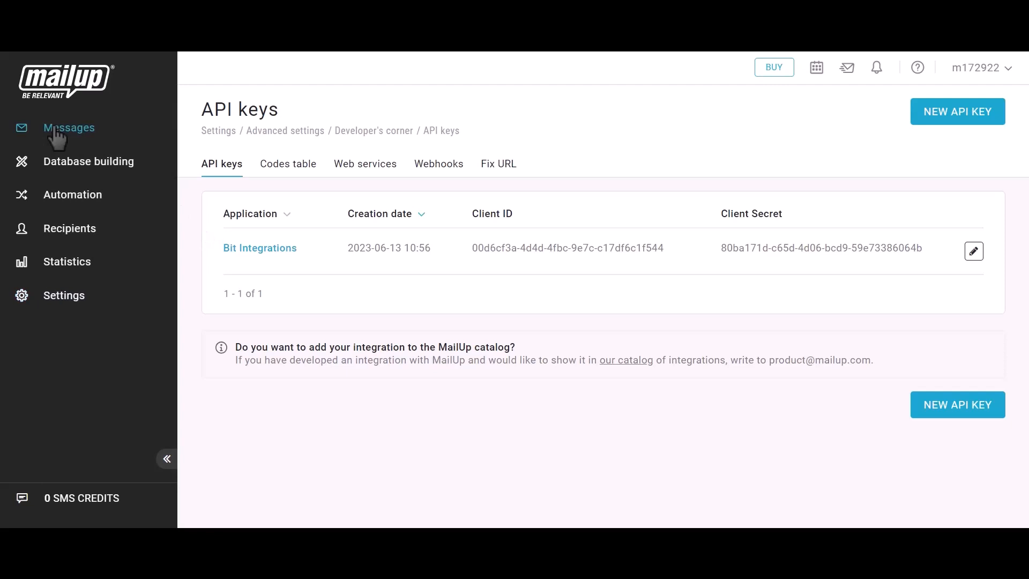
pyautogui.click(65, 231)
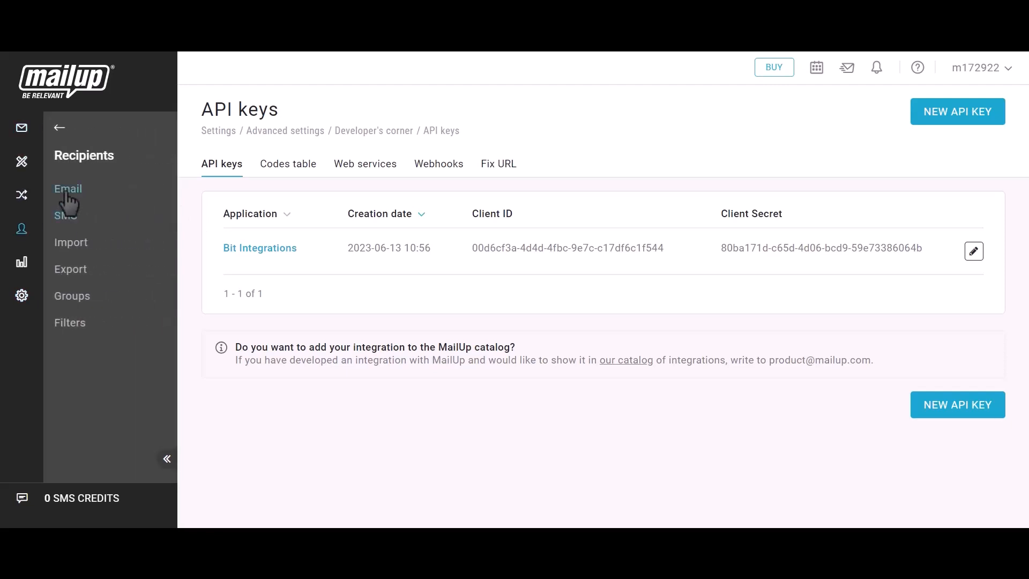
pyautogui.click(69, 190)
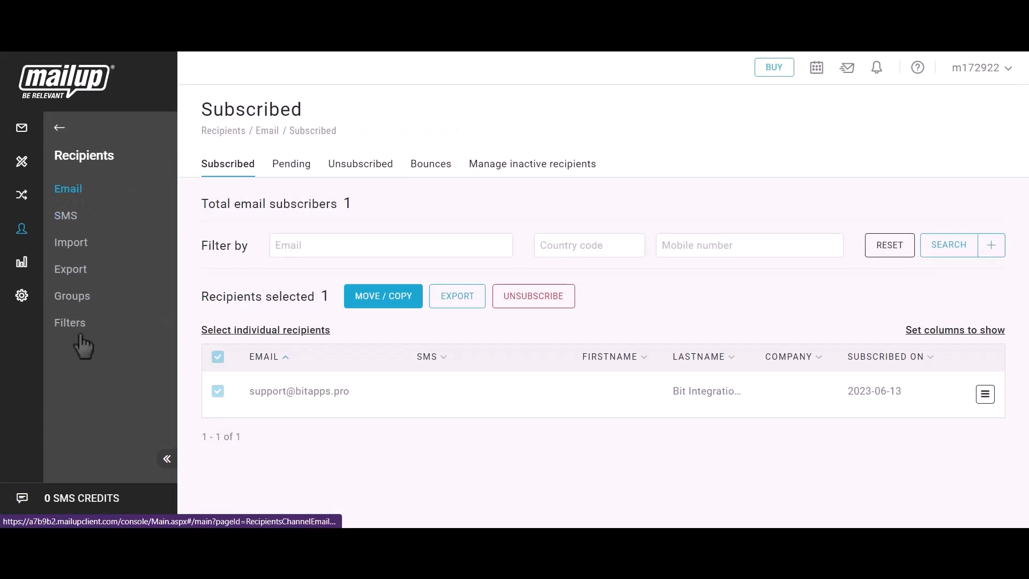
pyautogui.moveTo(247, 391); pyautogui.dragTo(360, 398)
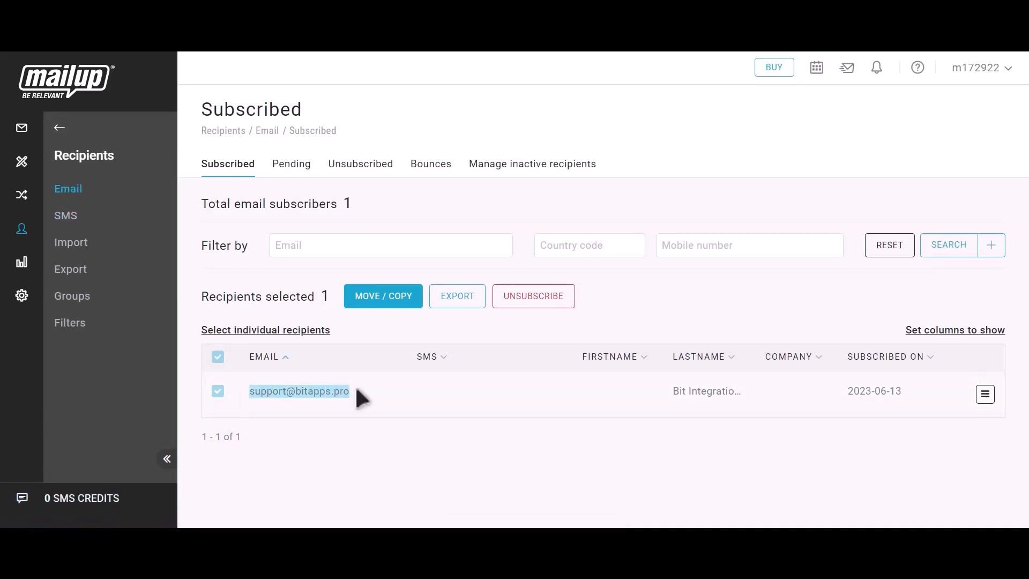
pyautogui.moveTo(675, 391); pyautogui.dragTo(748, 387)
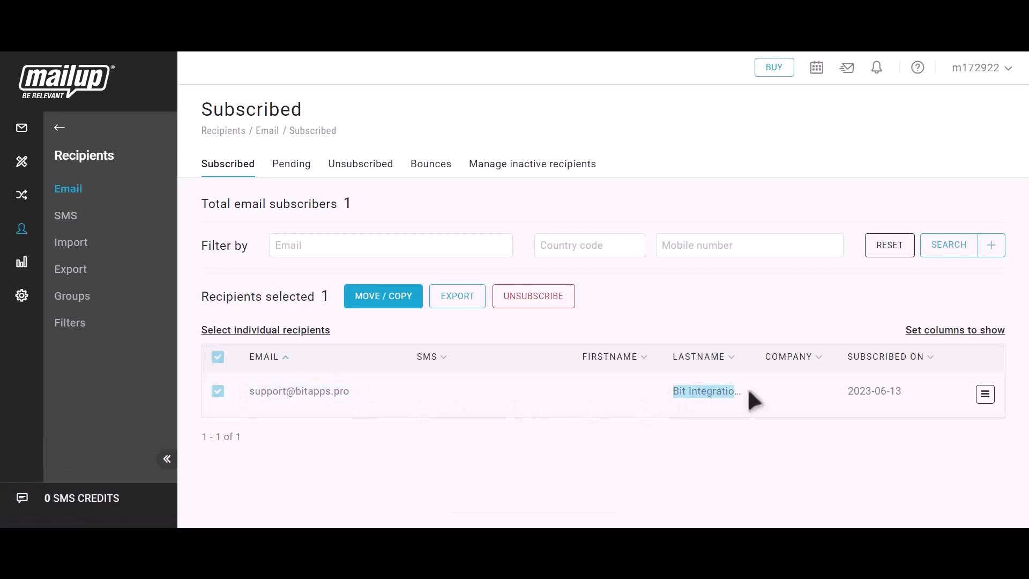
pyautogui.click(748, 387)
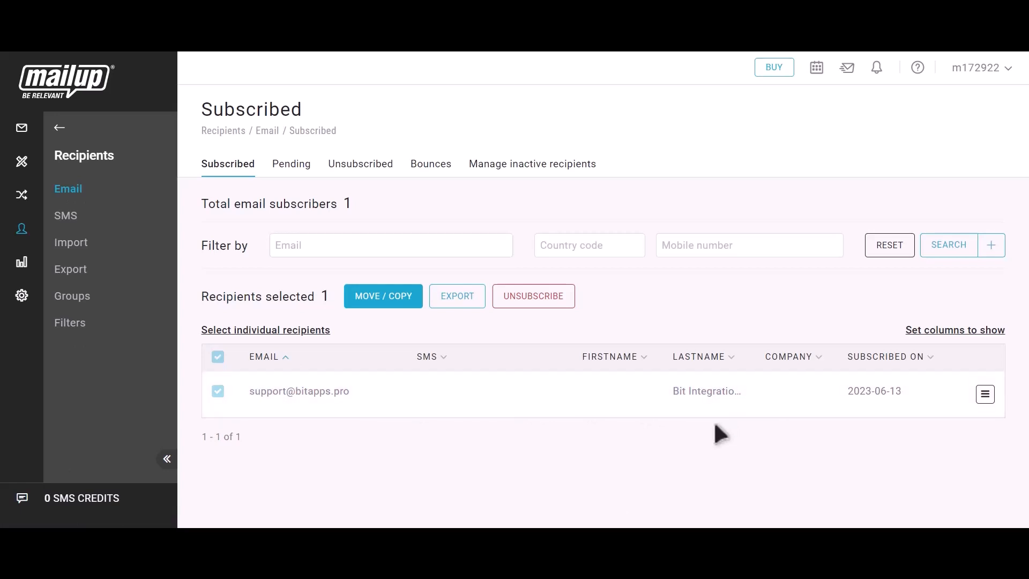